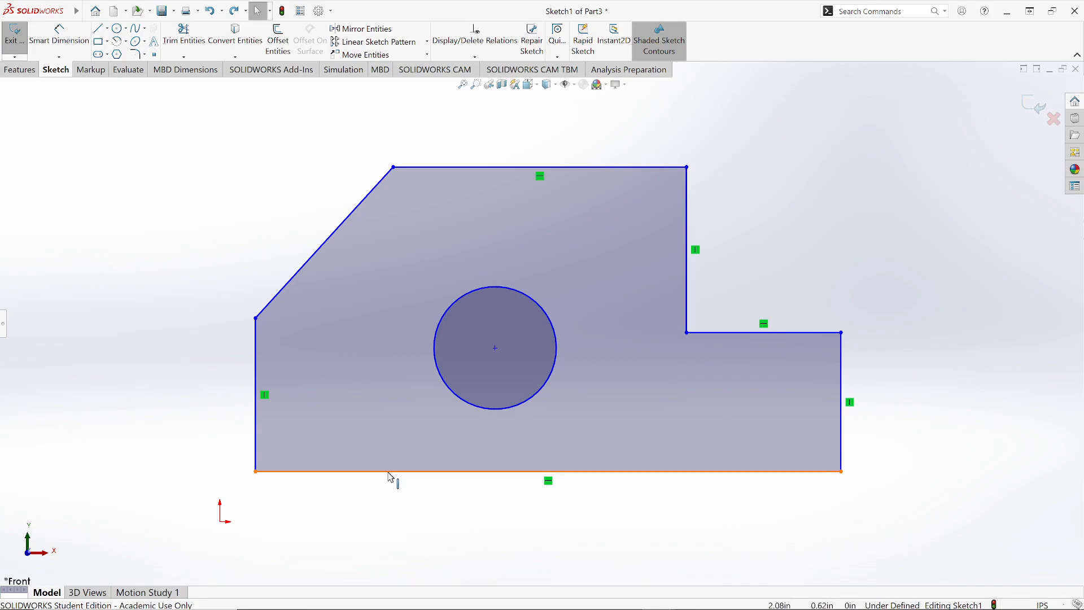
Step: Apply a Fix relation to the bottom horizontal edge of the sketch
left_click(388, 471)
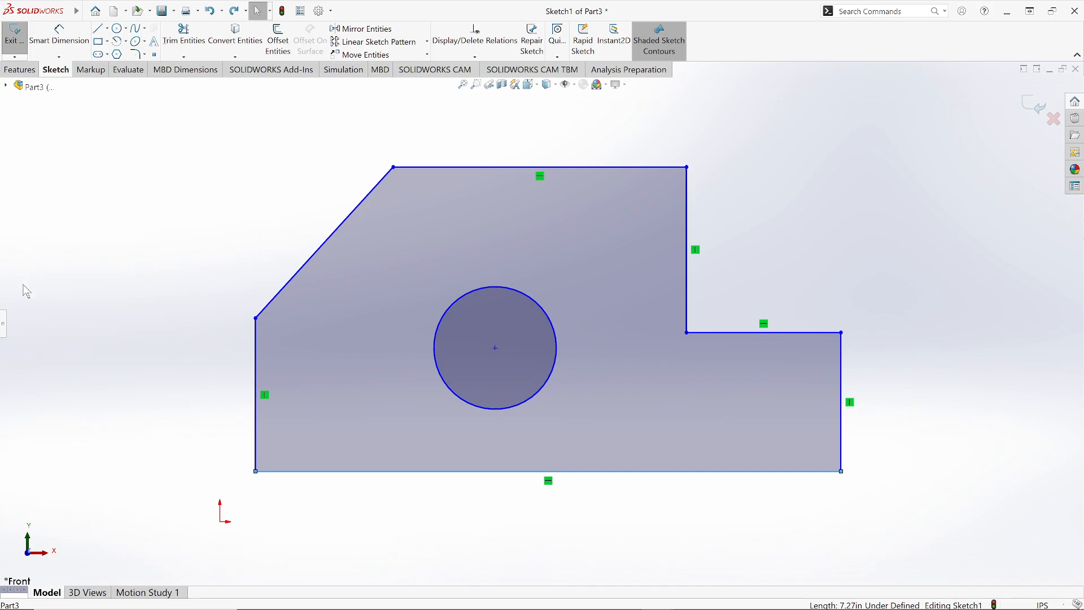
left_click(4, 329)
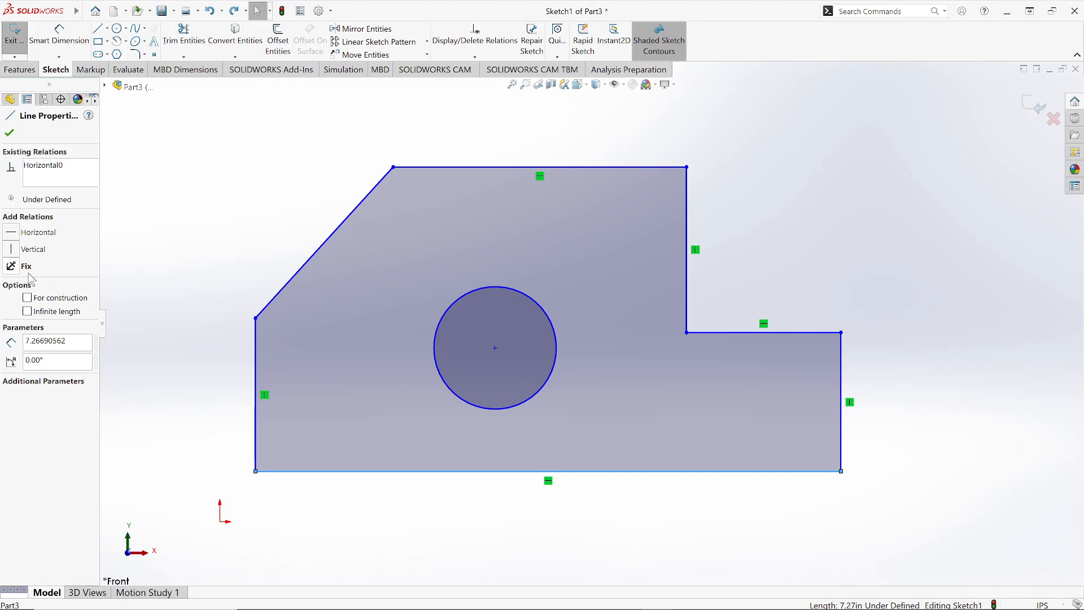
left_click(11, 266)
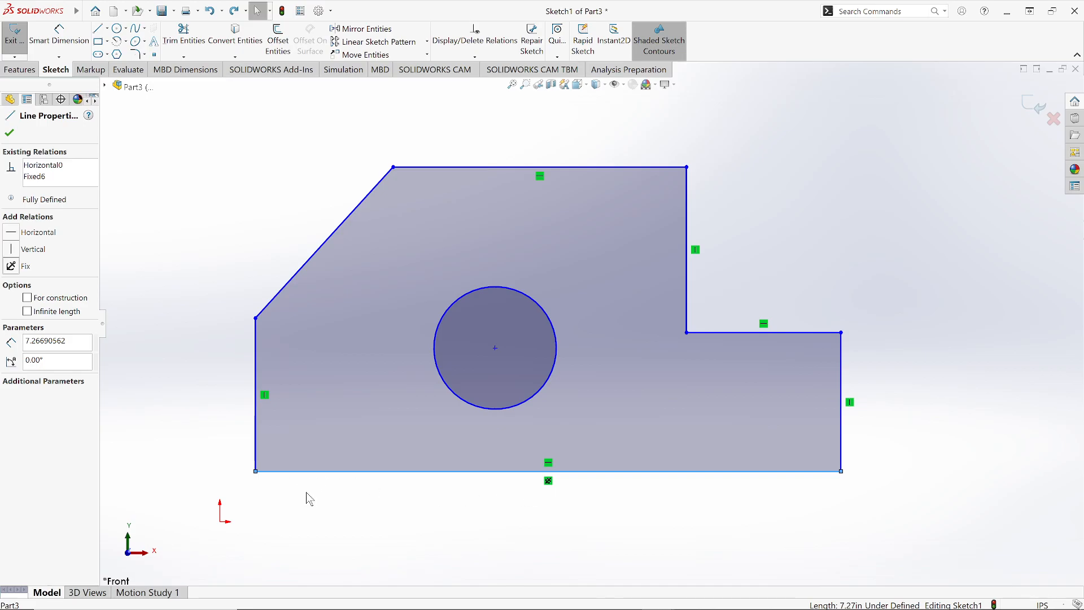
left_click(12, 135)
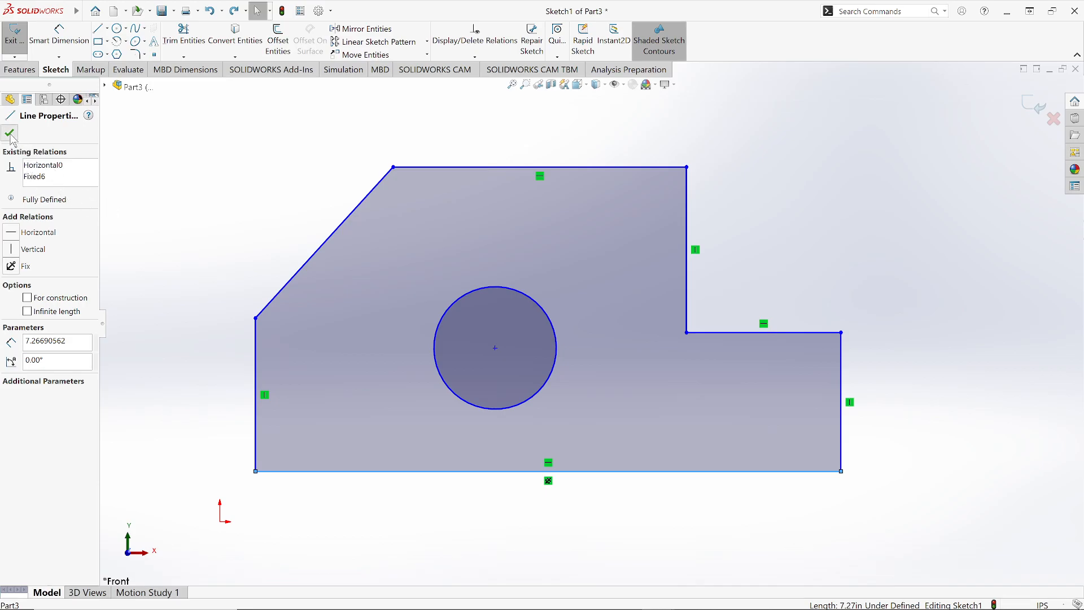
Step: Apply a Fix relation to the left vertical edge of the sketch
left_click(256, 414)
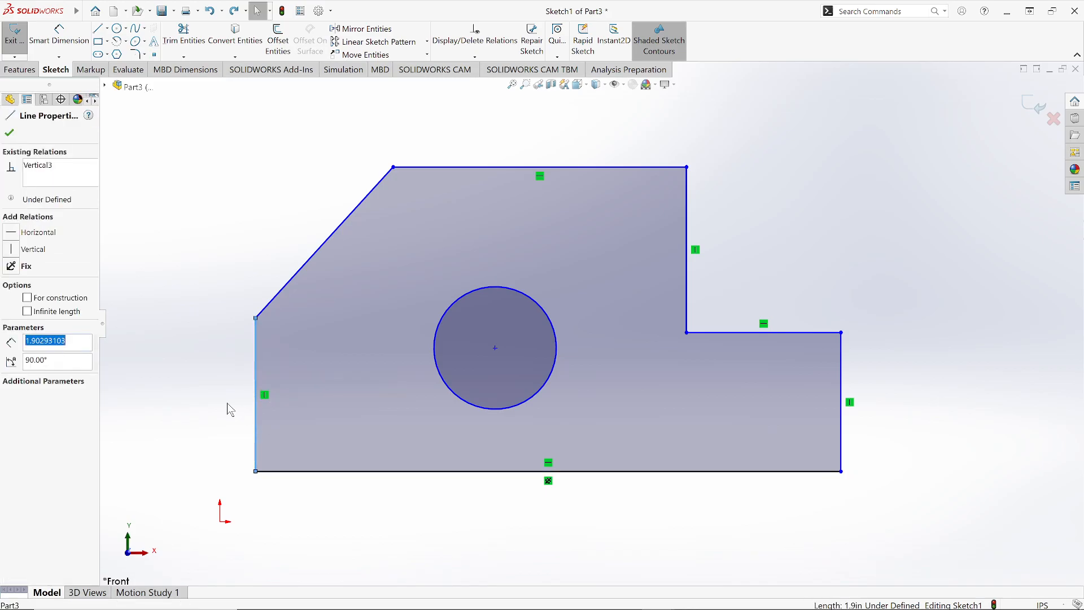
left_click(14, 268)
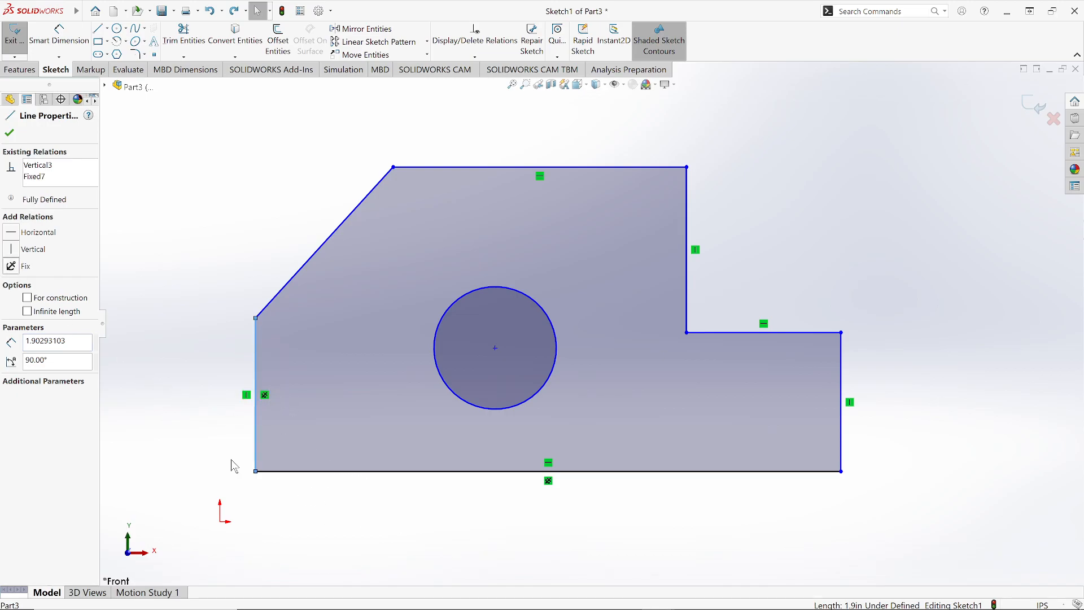
left_click(9, 133)
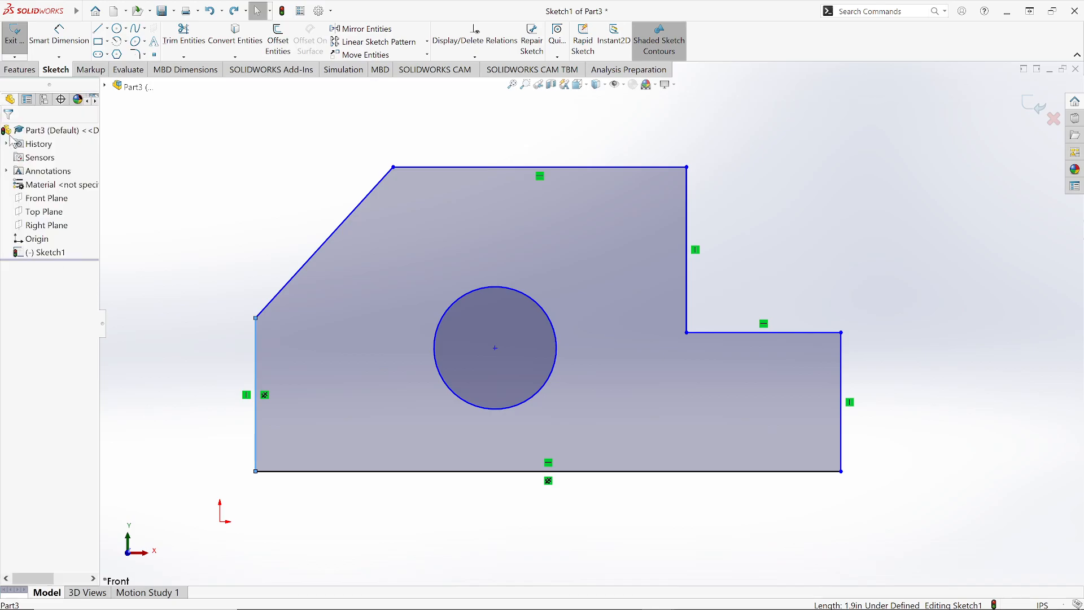
left_click(241, 264)
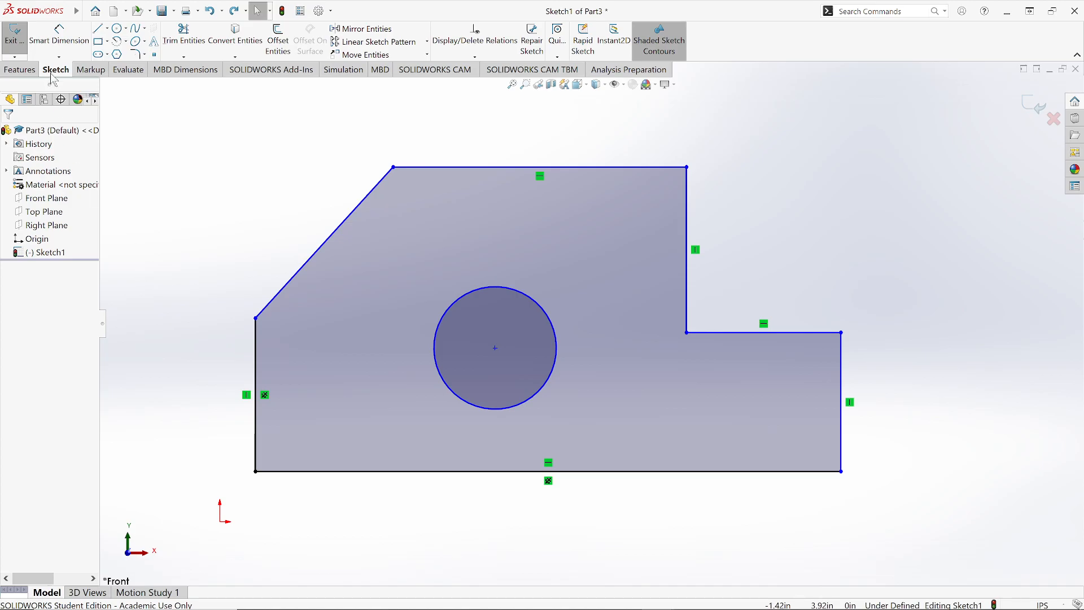
Step: Add a Smart Dimension for the horizontal distance from the left edge to the circle's centre
left_click(62, 42)
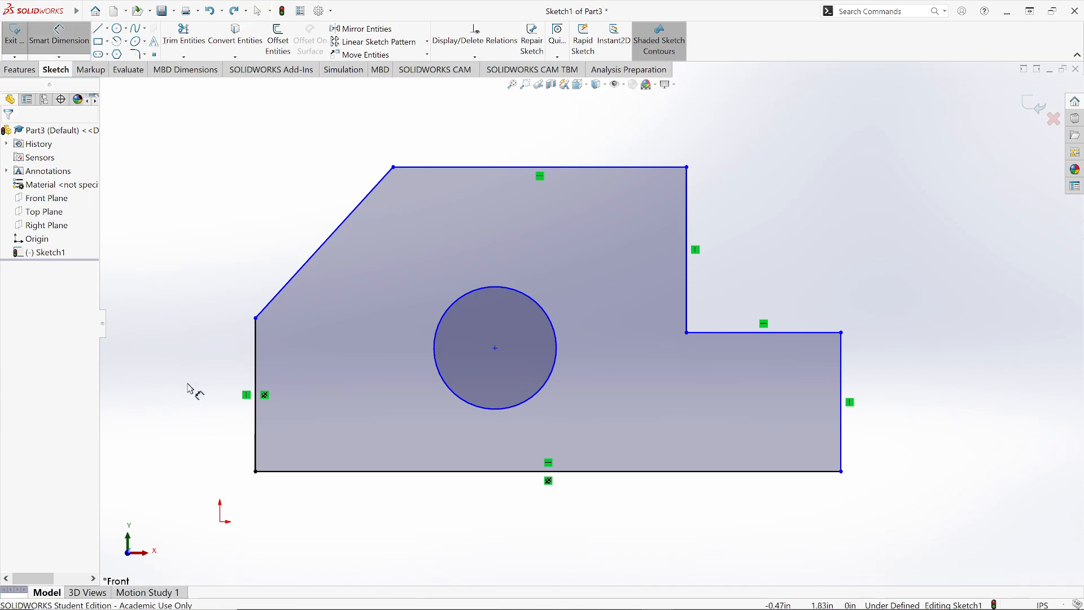
left_click(257, 449)
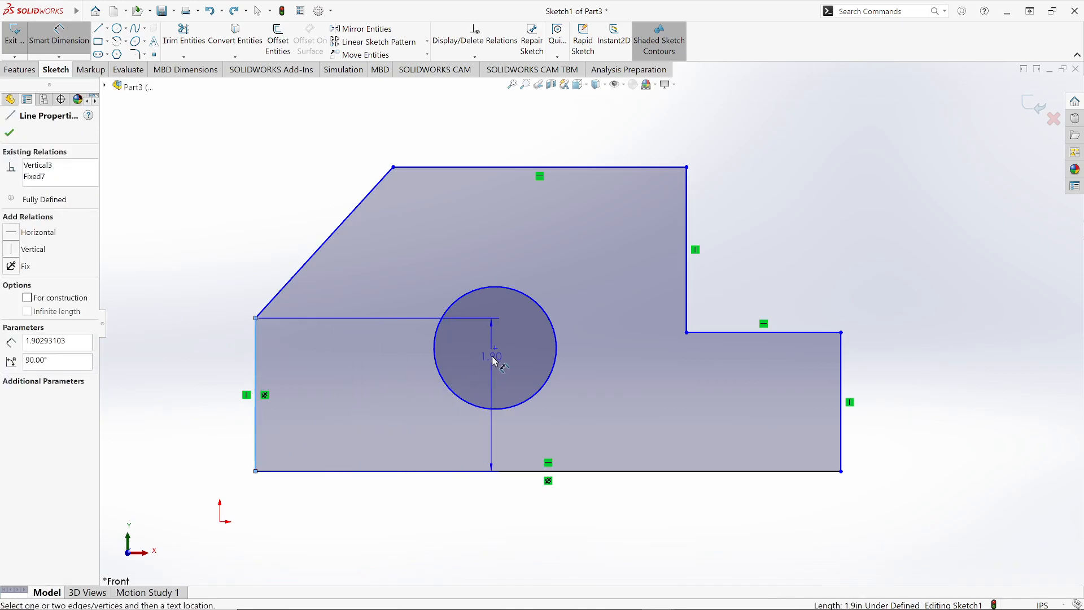
left_click(495, 349)
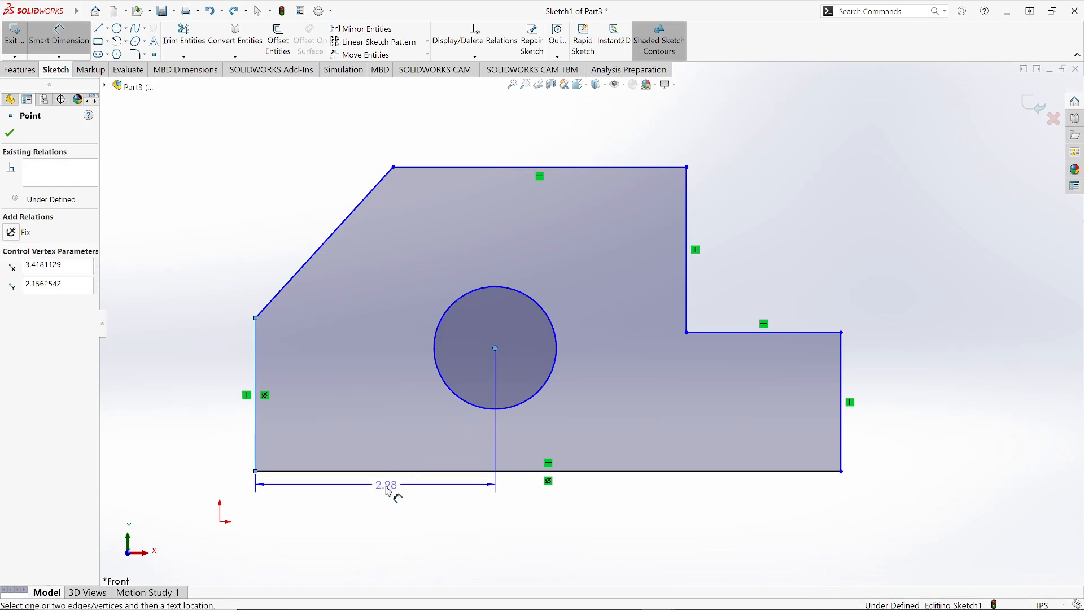
left_click(411, 513)
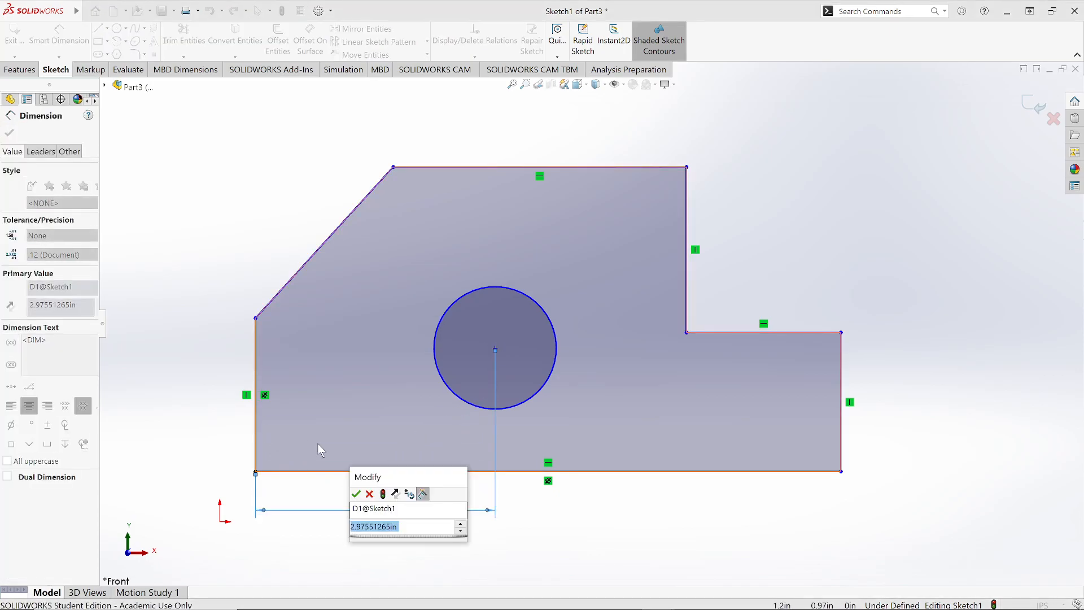
left_click(356, 495)
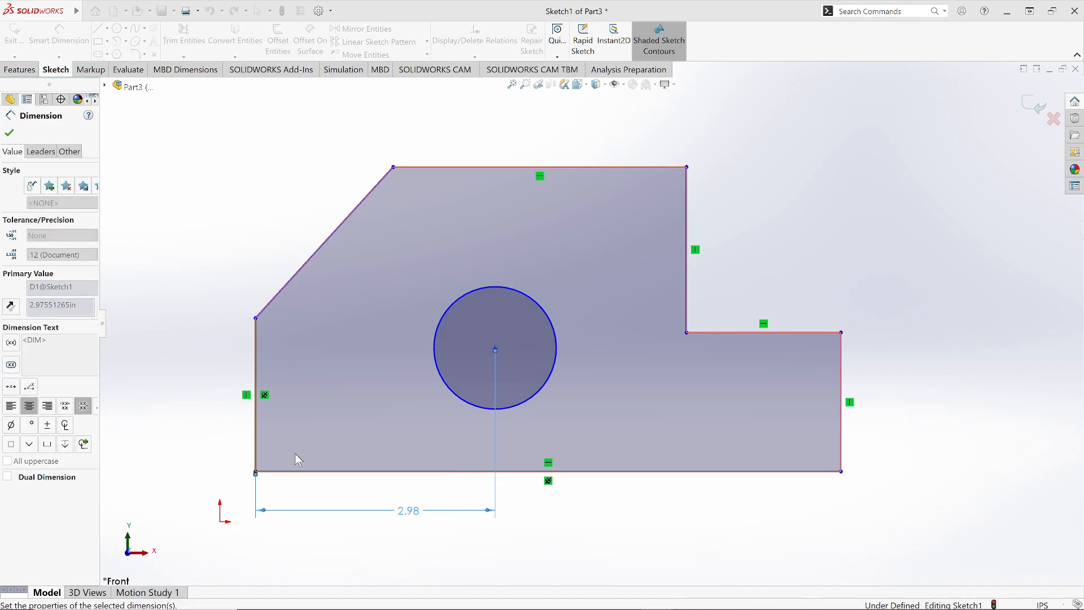
Step: Dimension the overall width between the left and right vertical edges
left_click(256, 441)
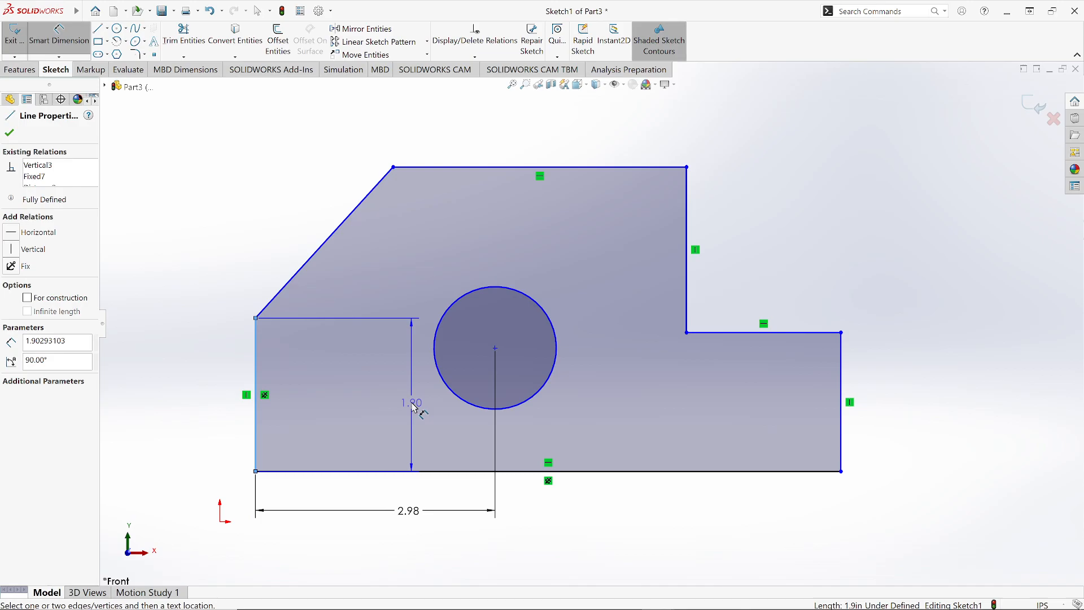
left_click(842, 443)
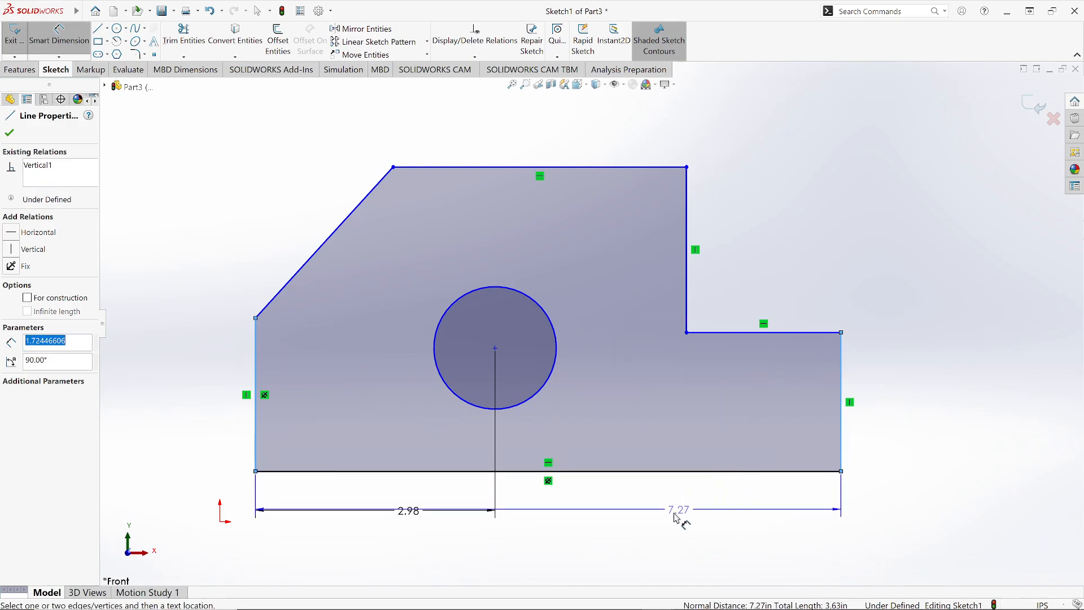
left_click(658, 533)
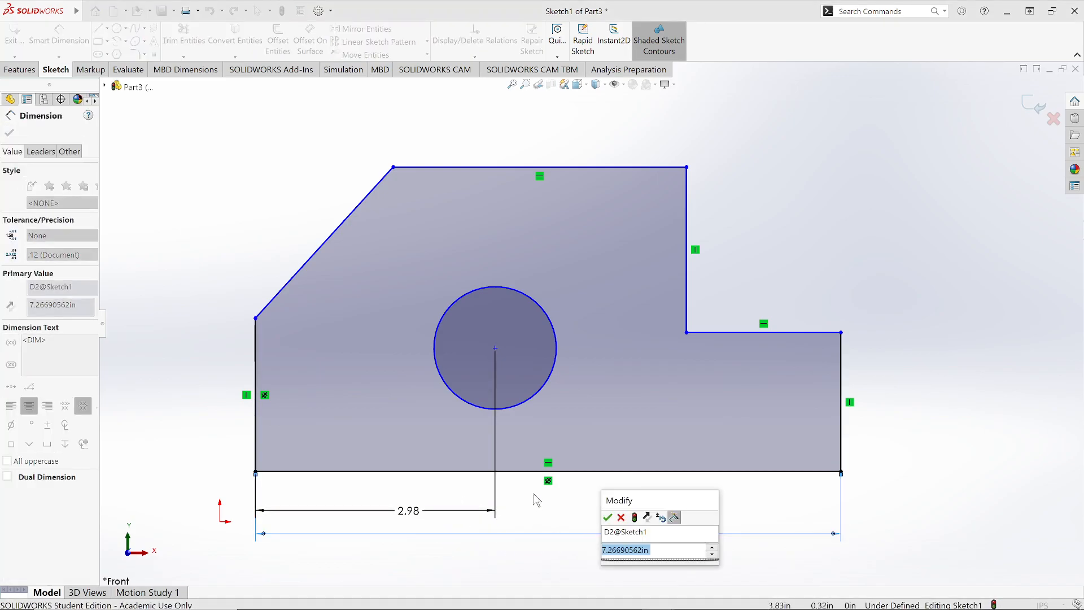
left_click(608, 518)
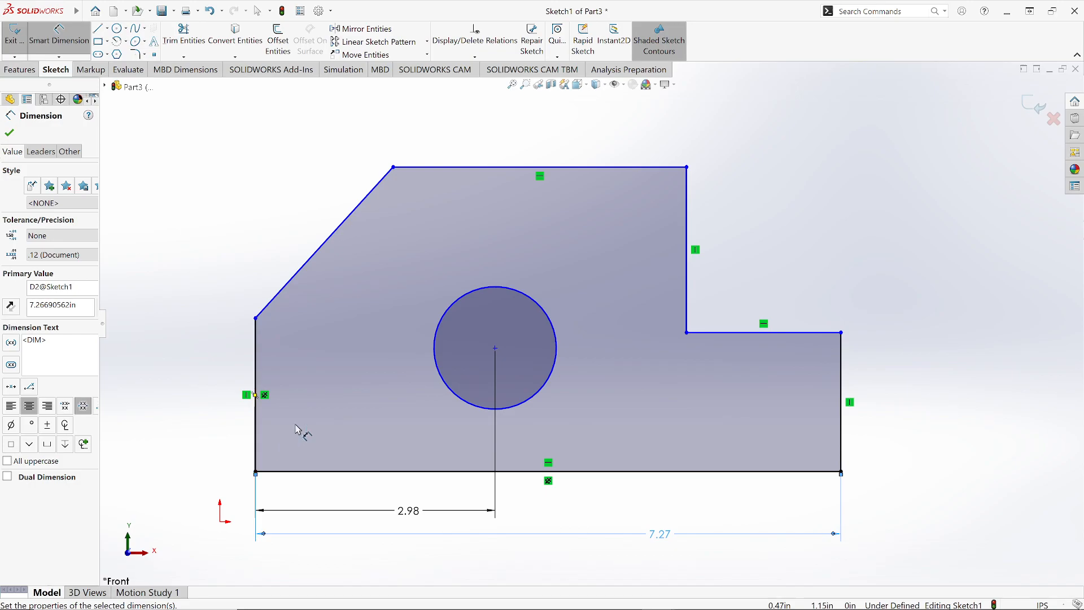
Step: Try to dimension from the bottom edge to the circle's centre as a driven dimension, then cancel
left_click(446, 473)
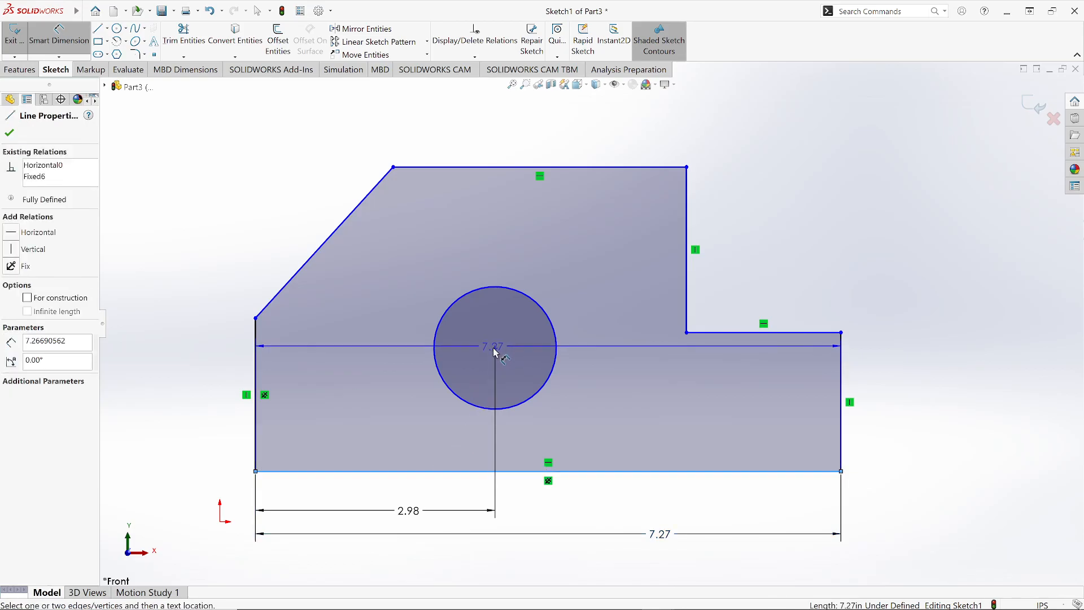
left_click(495, 347)
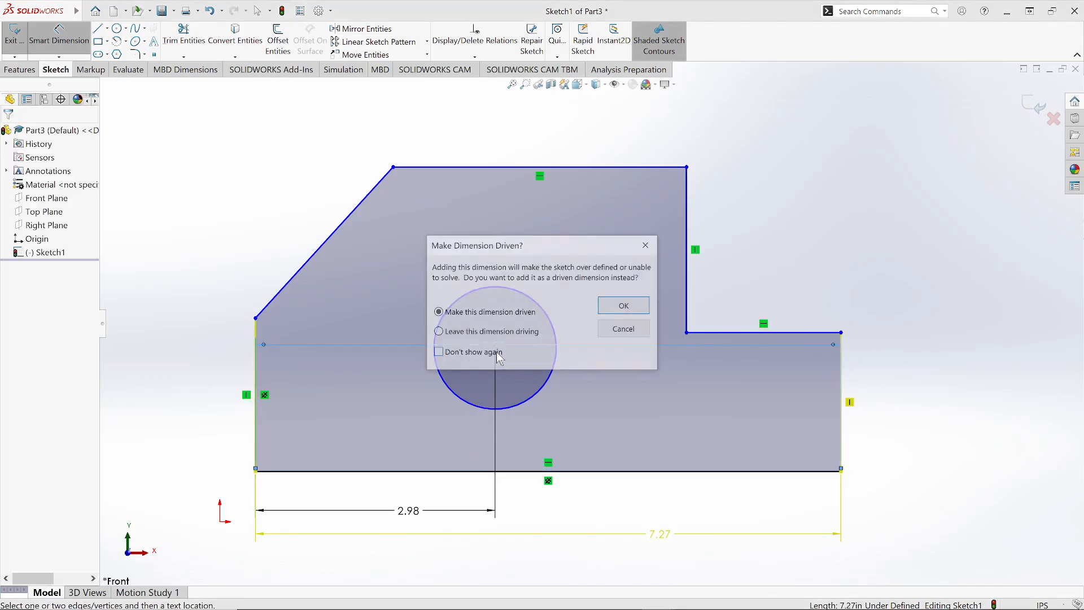
left_click(624, 308)
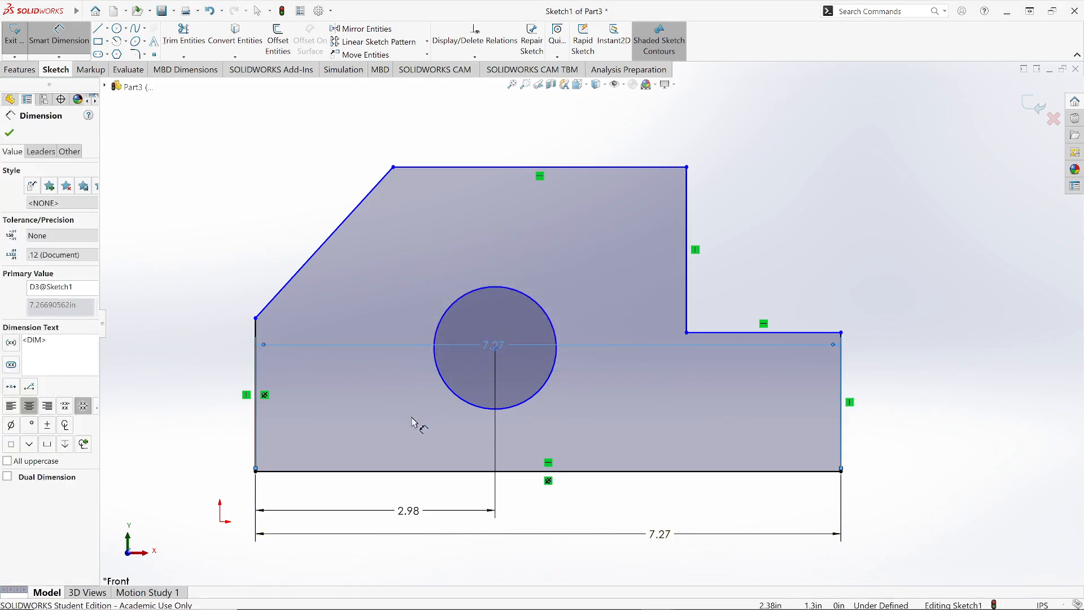
key("Escape")
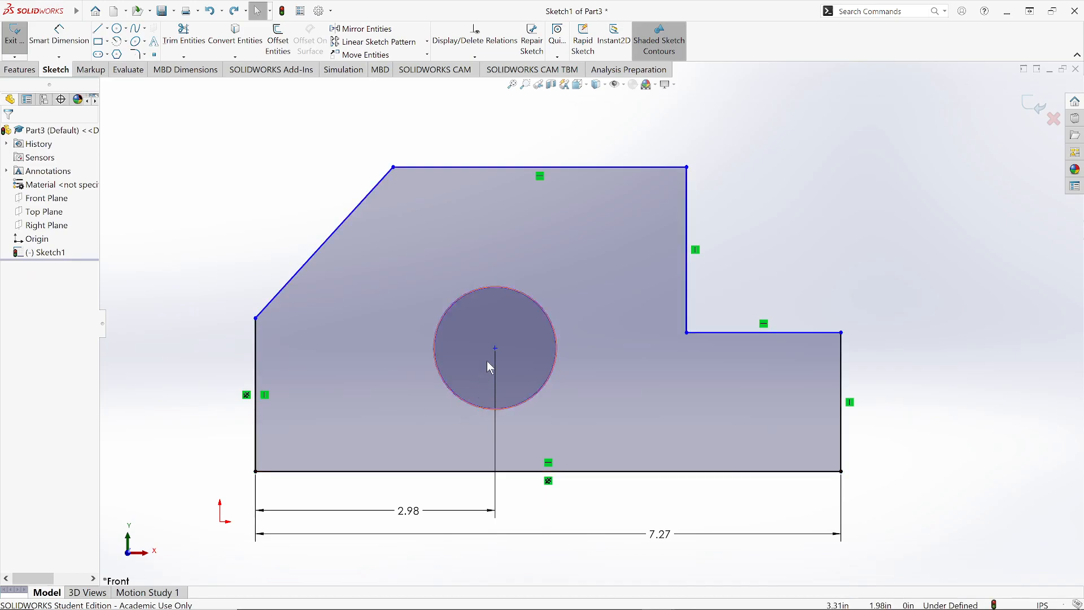
Step: Dimension the vertical distance from the bottom edge to the circle's centre
left_click(58, 35)
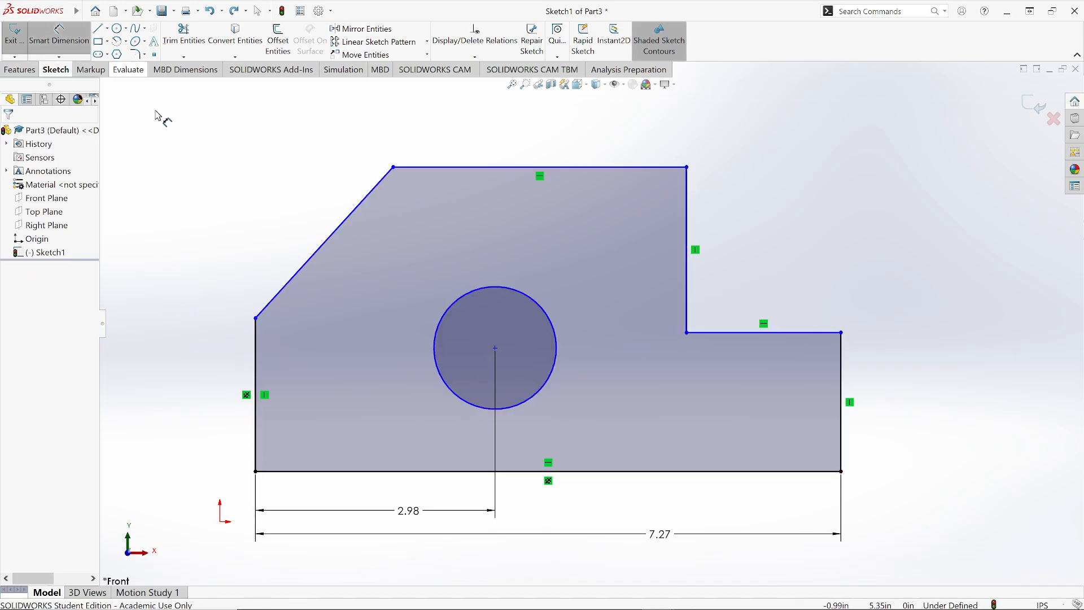
left_click(495, 348)
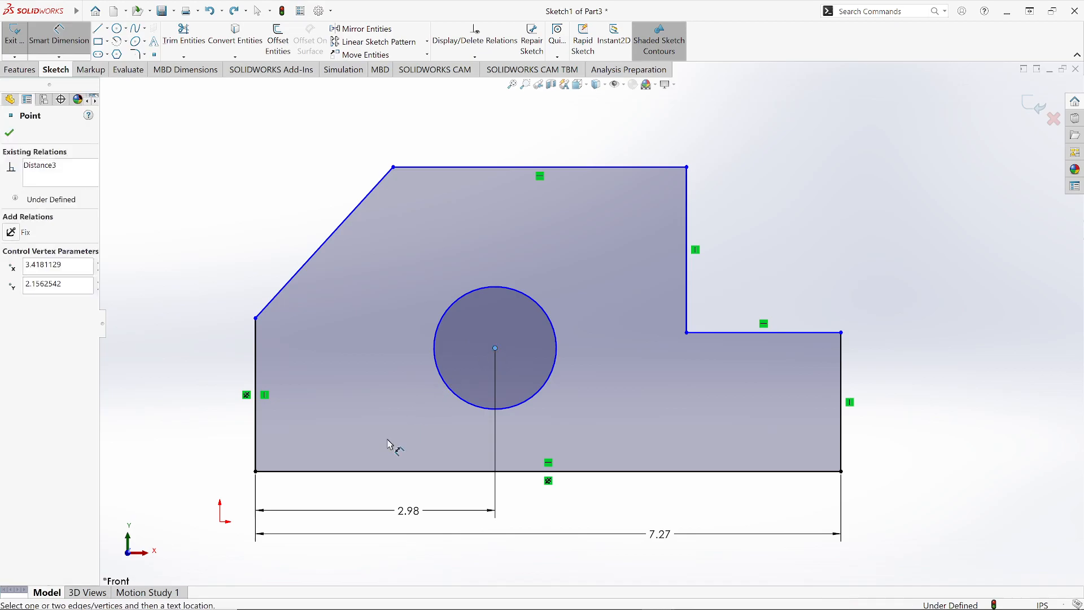
left_click(358, 473)
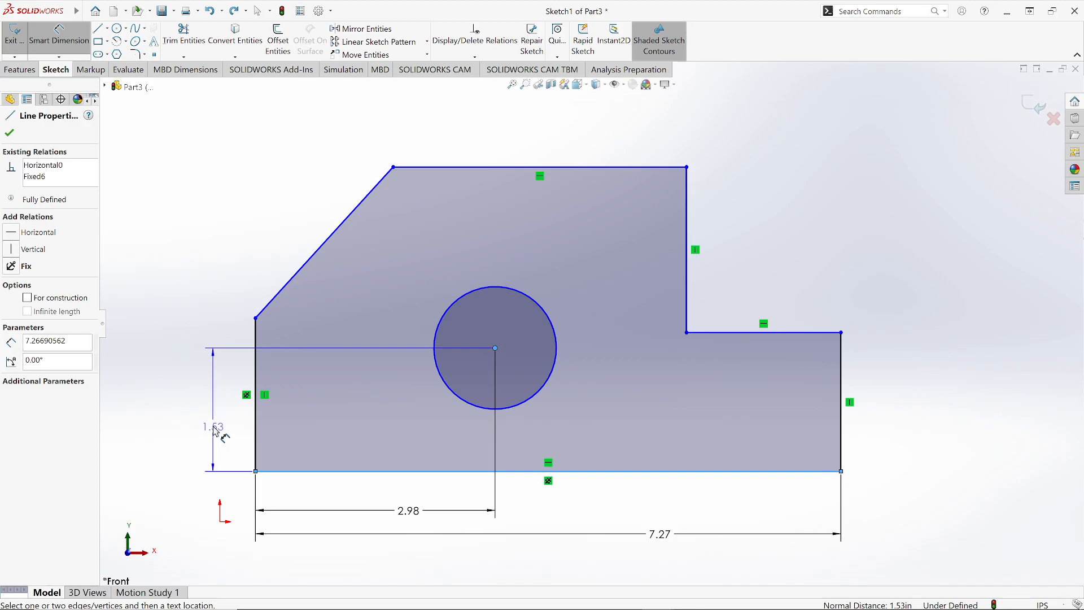
left_click(217, 432)
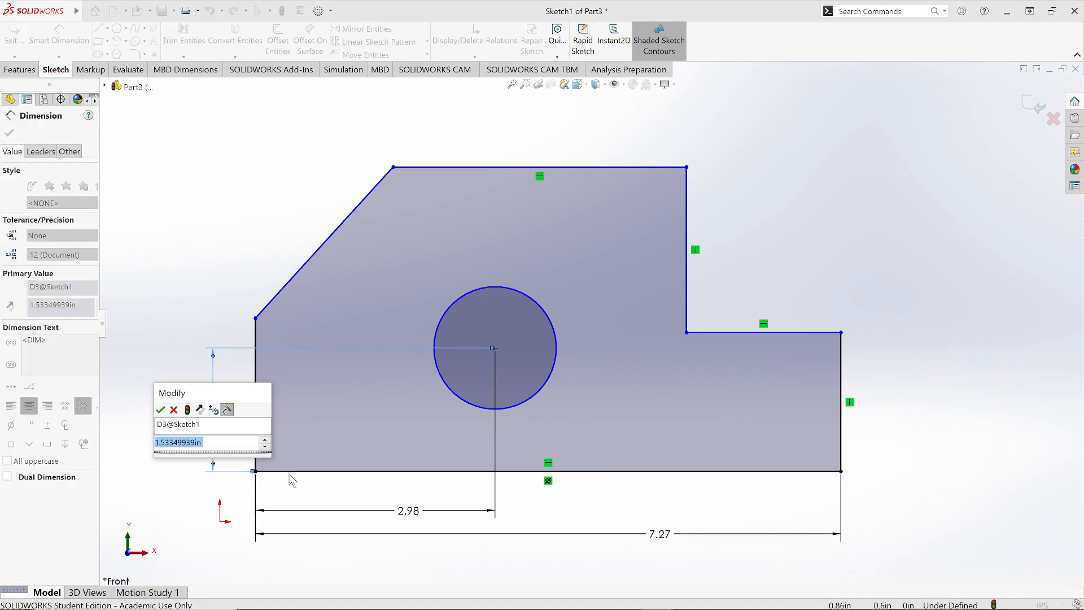
left_click(160, 409)
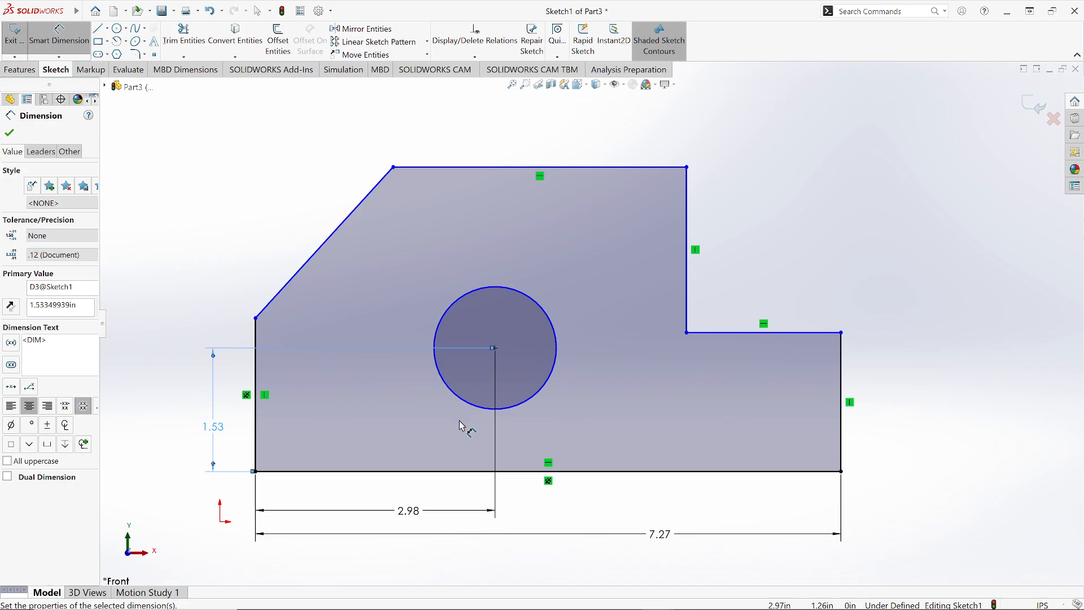
Step: Dimension the circle's diameter, placing the label above and left of the circle
scroll(473, 428, "down", 5)
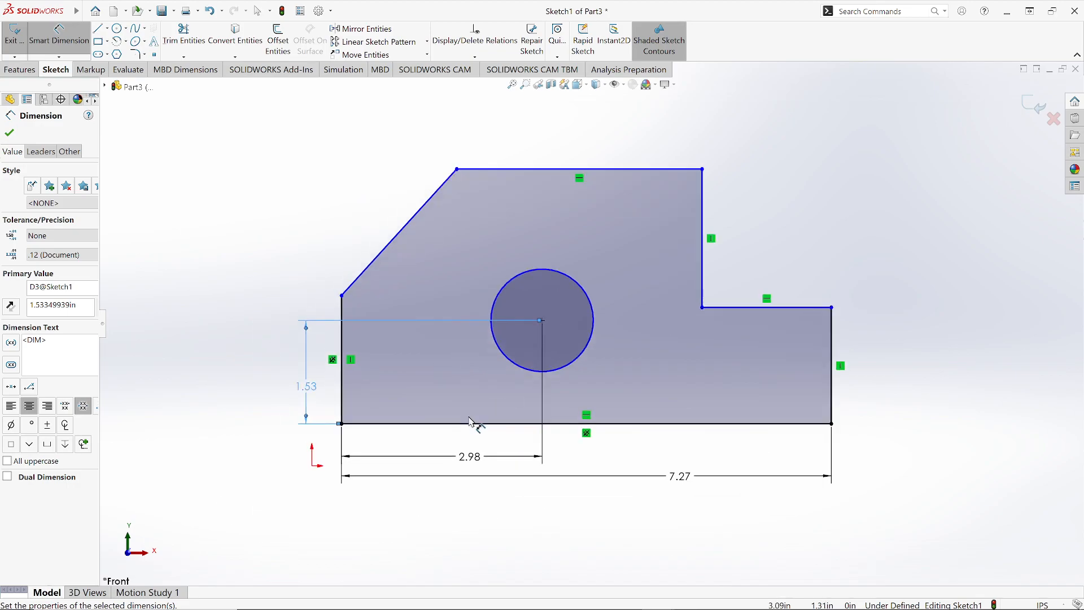
scroll(552, 338, "down", 3)
middle_click_drag(553, 339, 561, 312)
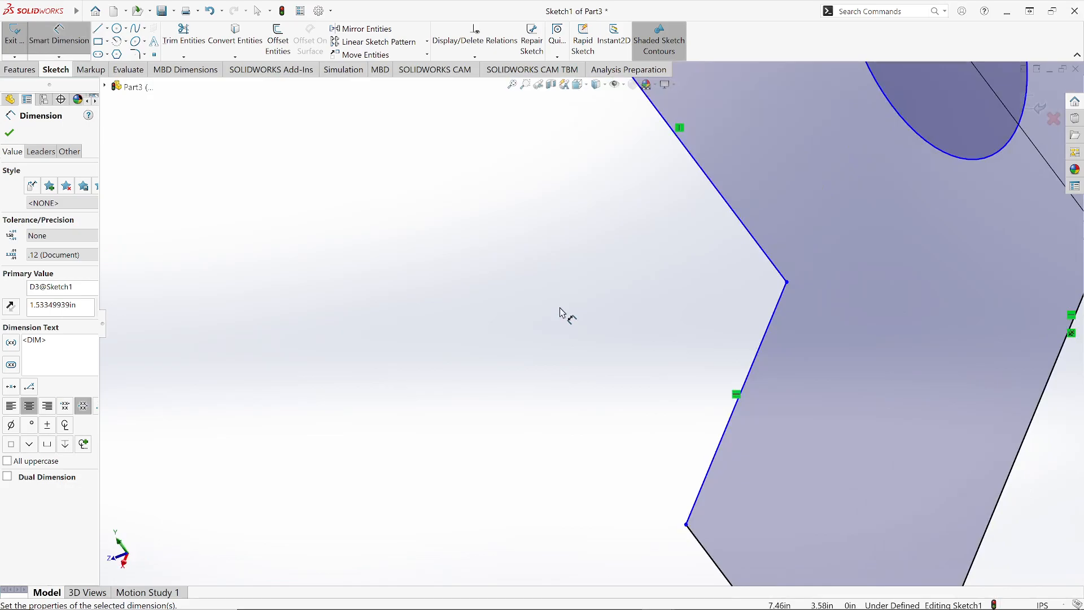
left_click(588, 94)
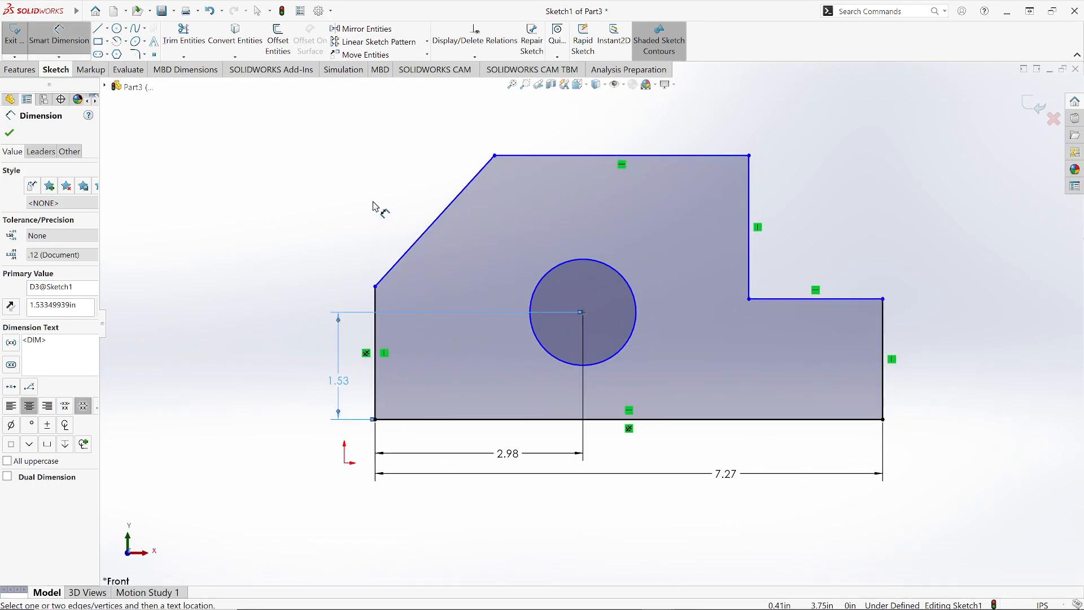
left_click(543, 281)
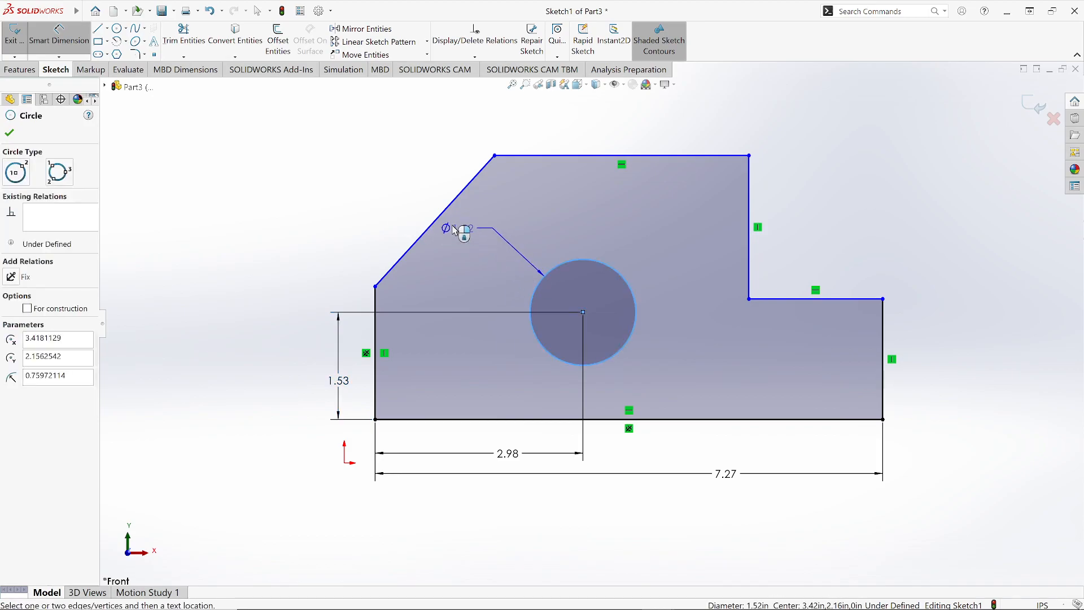
left_click(396, 192)
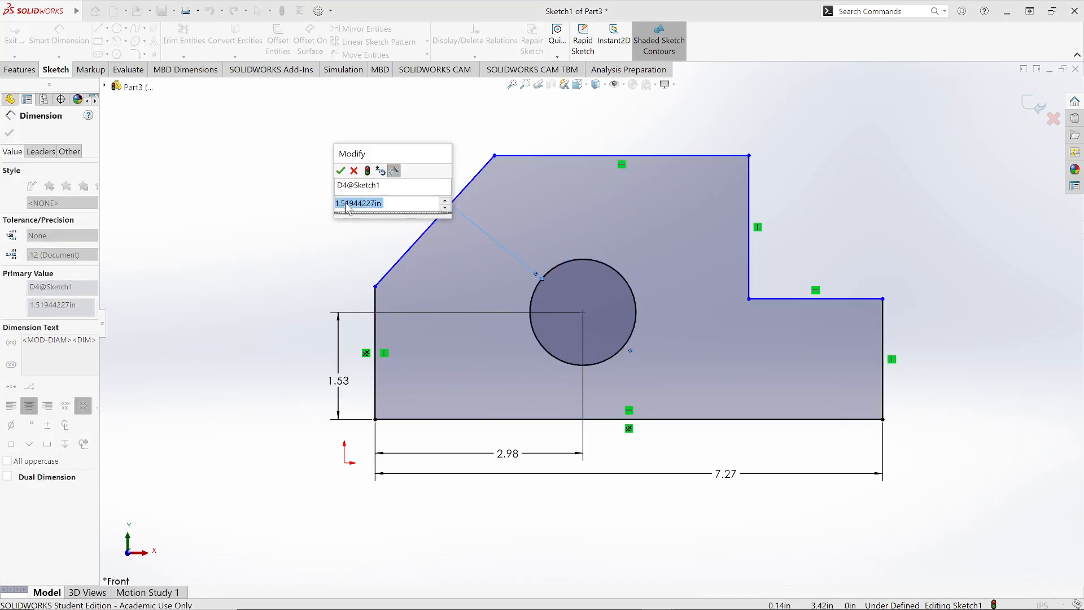
left_click(341, 173)
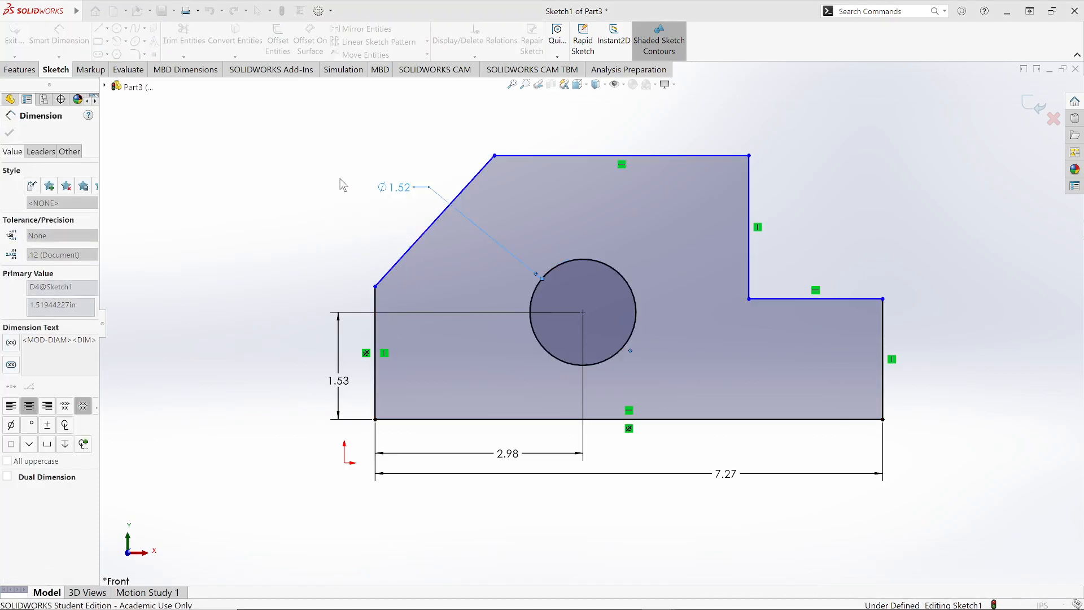
Step: Dimension the height of the left vertical edge
left_click(376, 334)
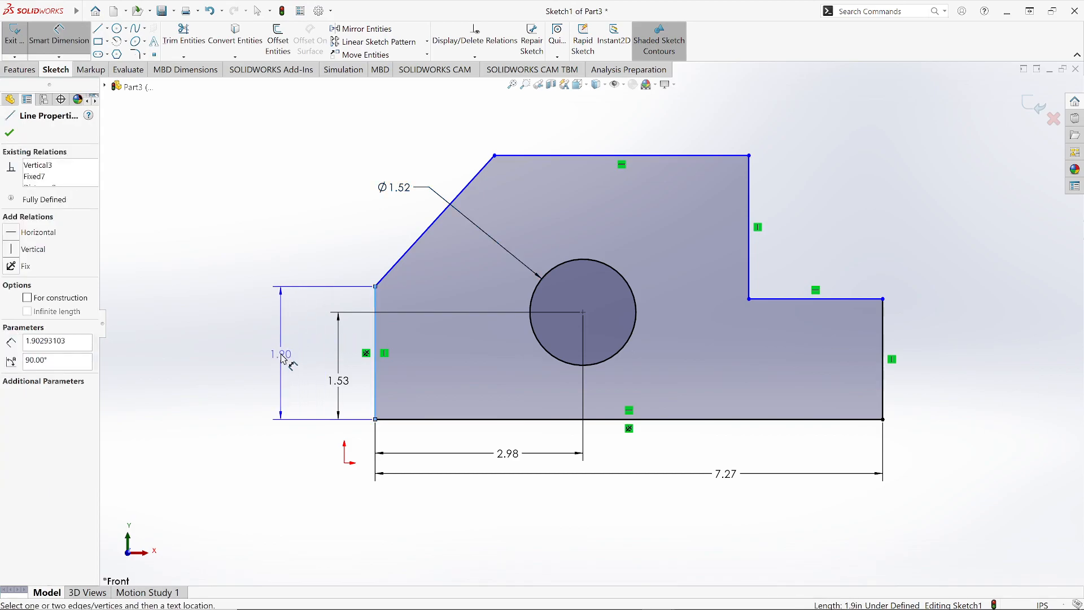
left_click(284, 362)
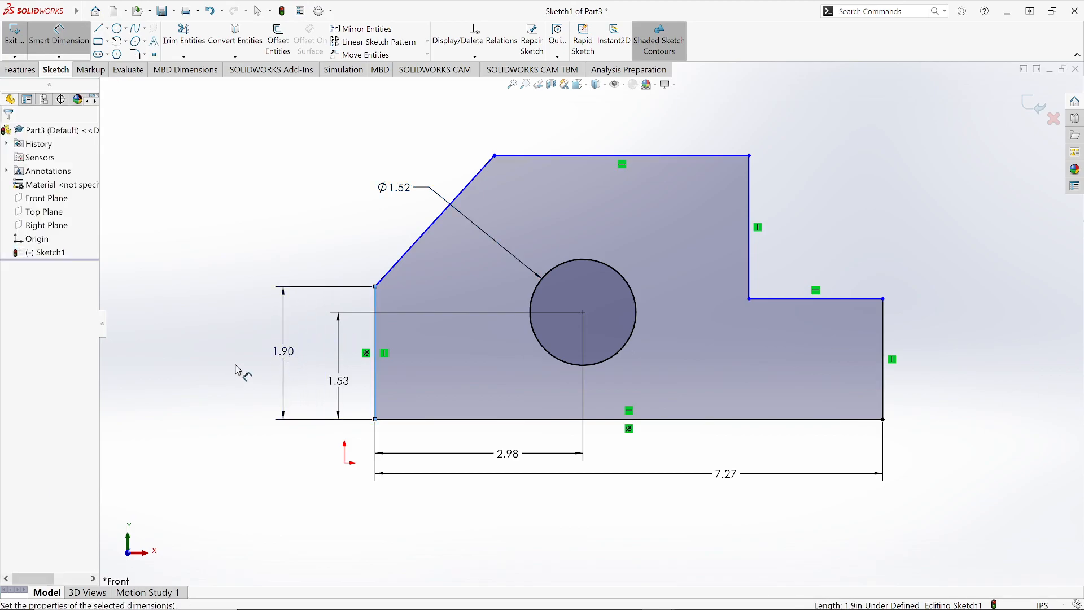
key("Return")
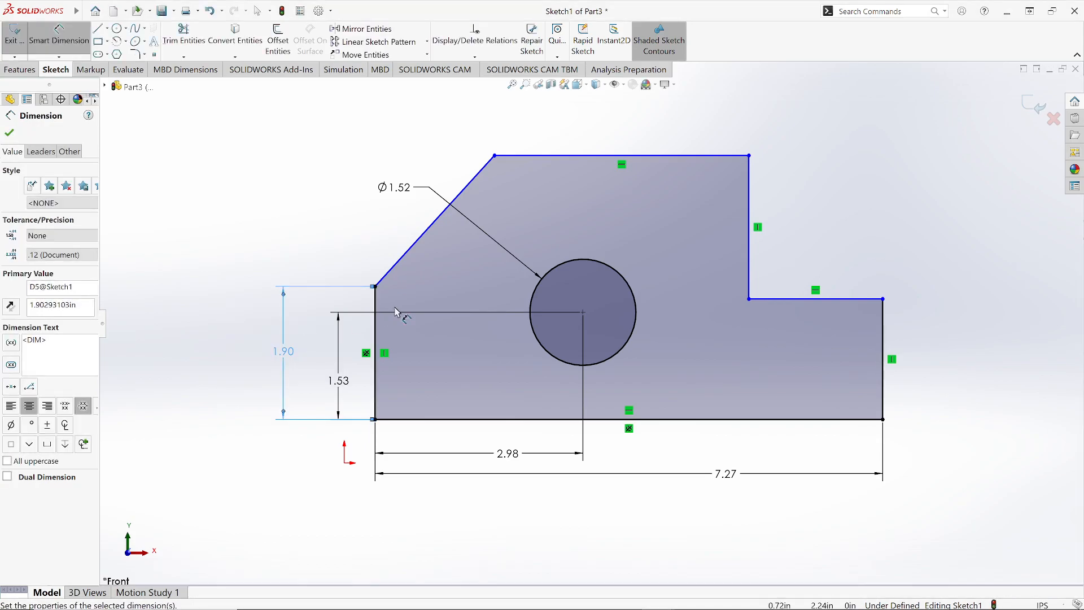
Step: Dimension the length of the top horizontal edge, accepting its current value
left_click(584, 158)
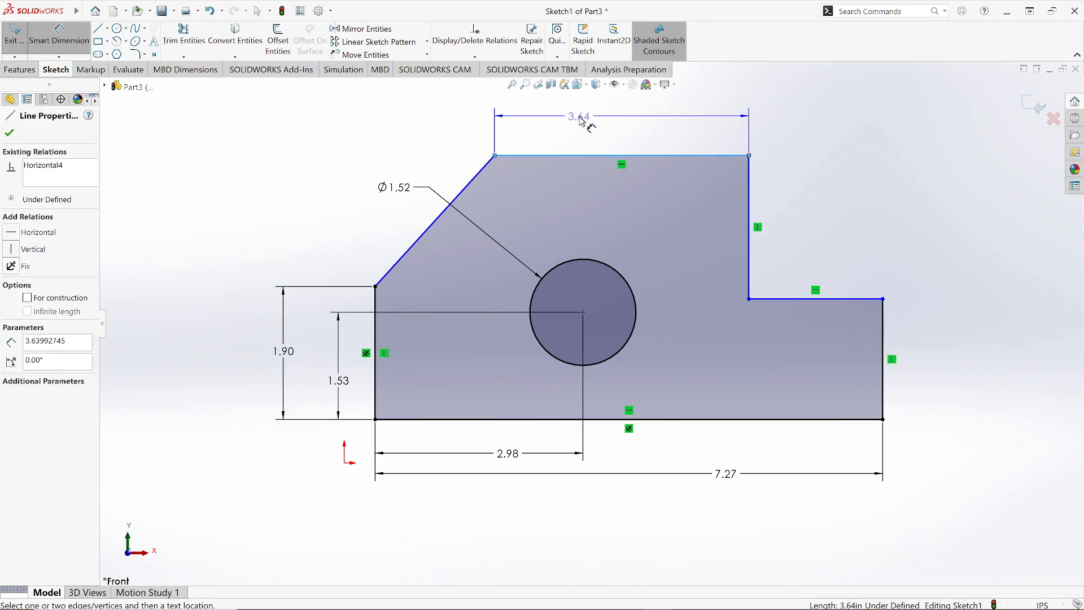
left_click(608, 134)
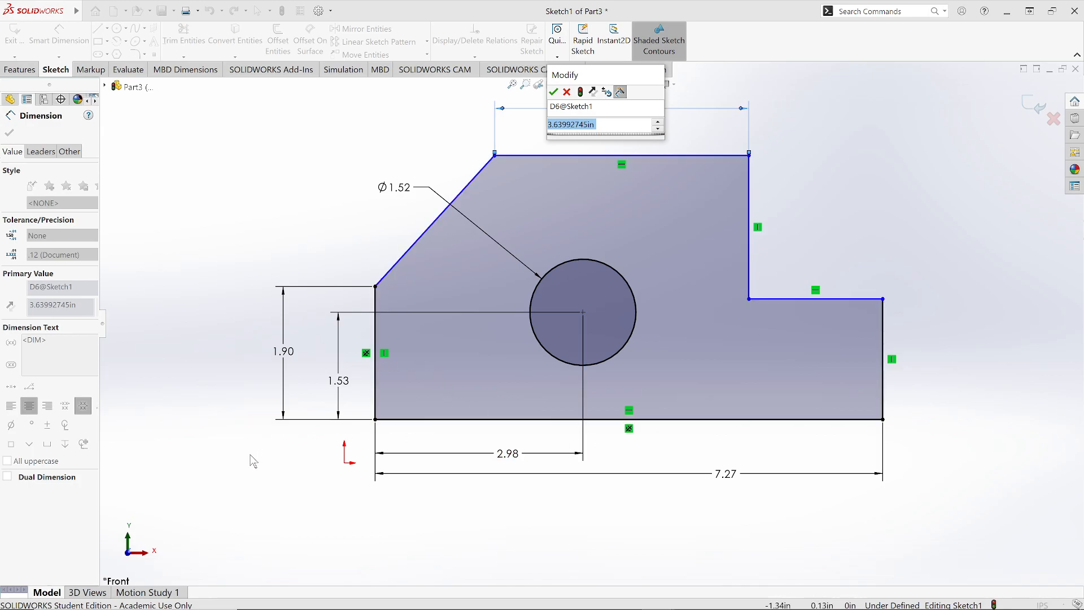
scroll(250, 454, "up", 2)
scroll(250, 454, "down", 1)
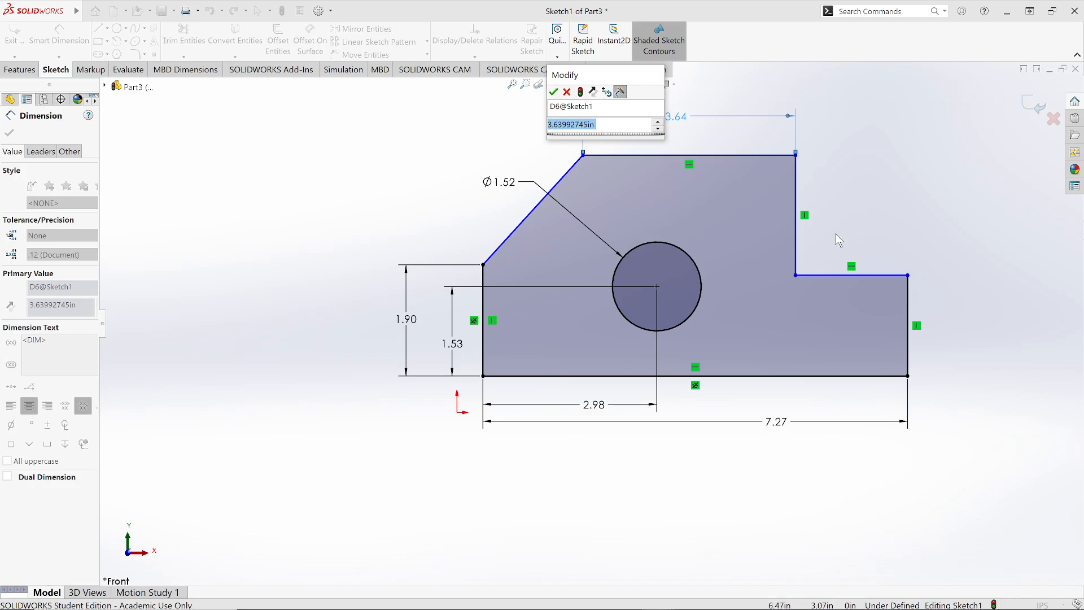
scroll(833, 225, "down", 1)
scroll(833, 223, "down", 1)
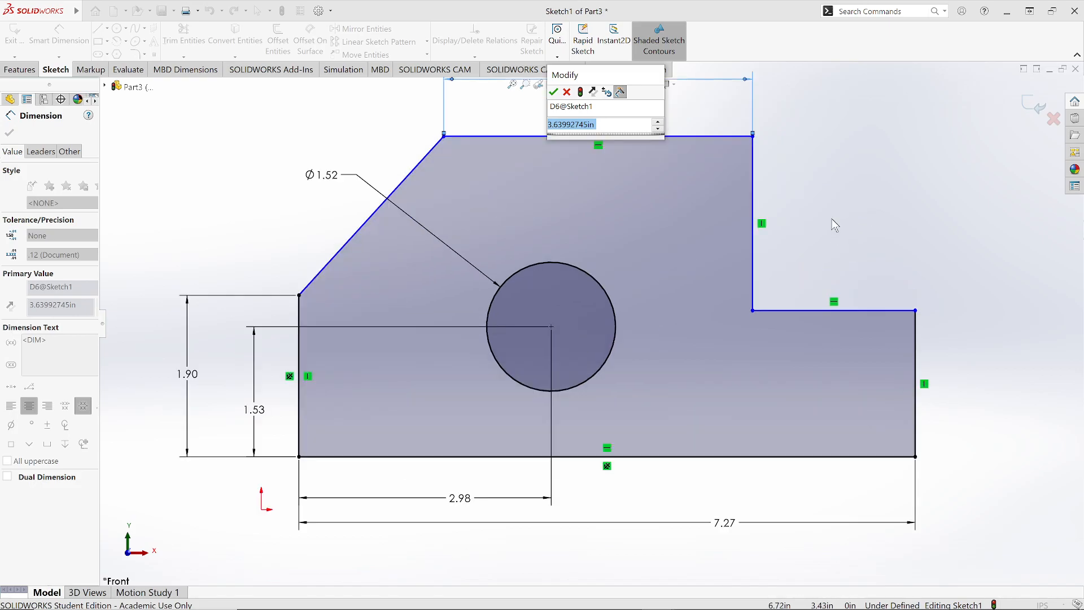
scroll(834, 224, "up", 1)
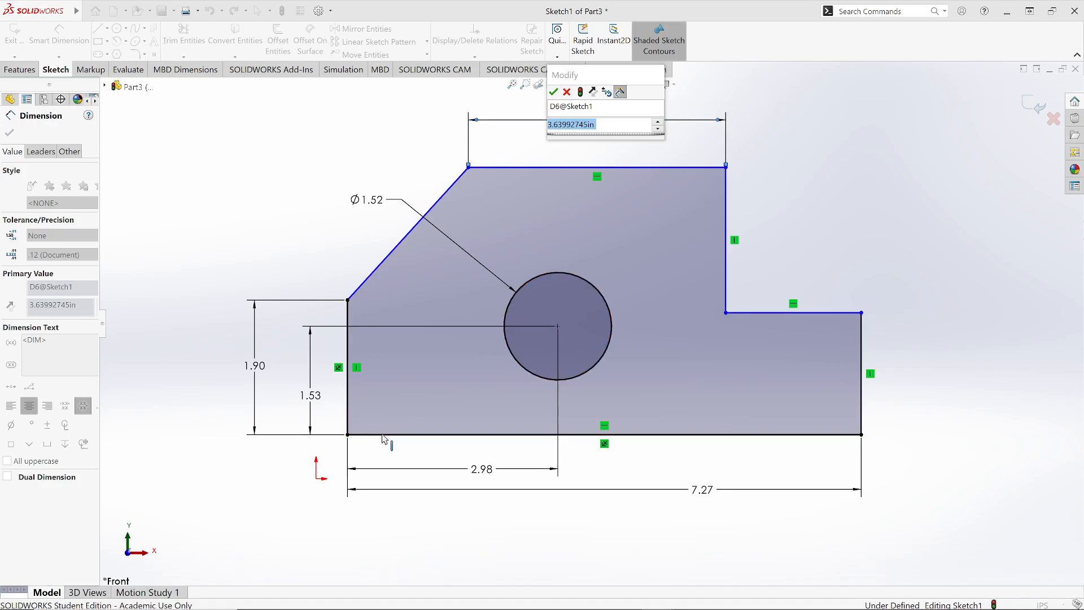
left_click(383, 434)
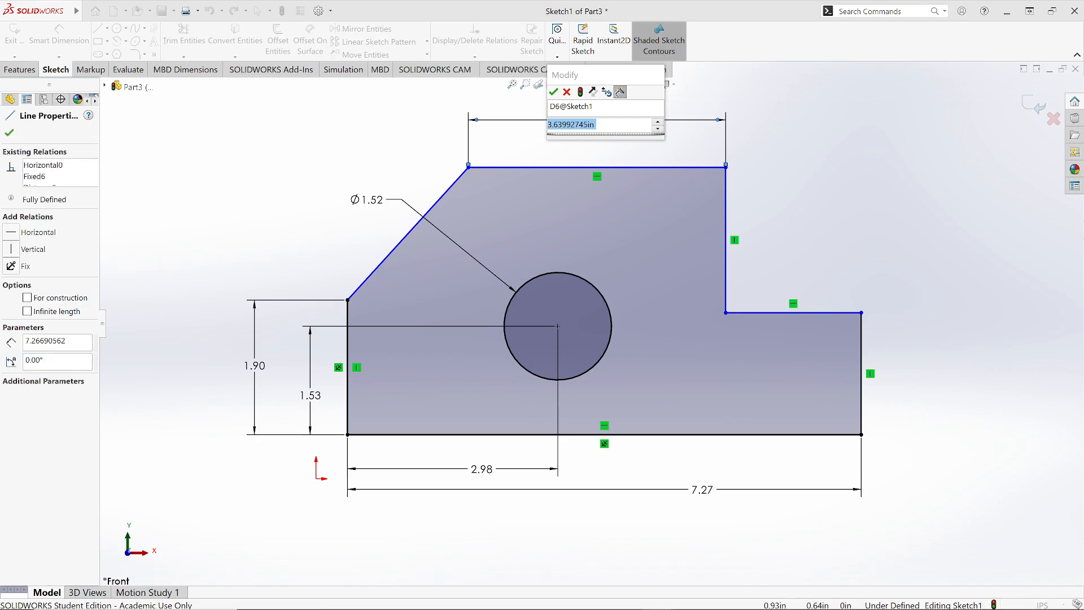
left_click(524, 167)
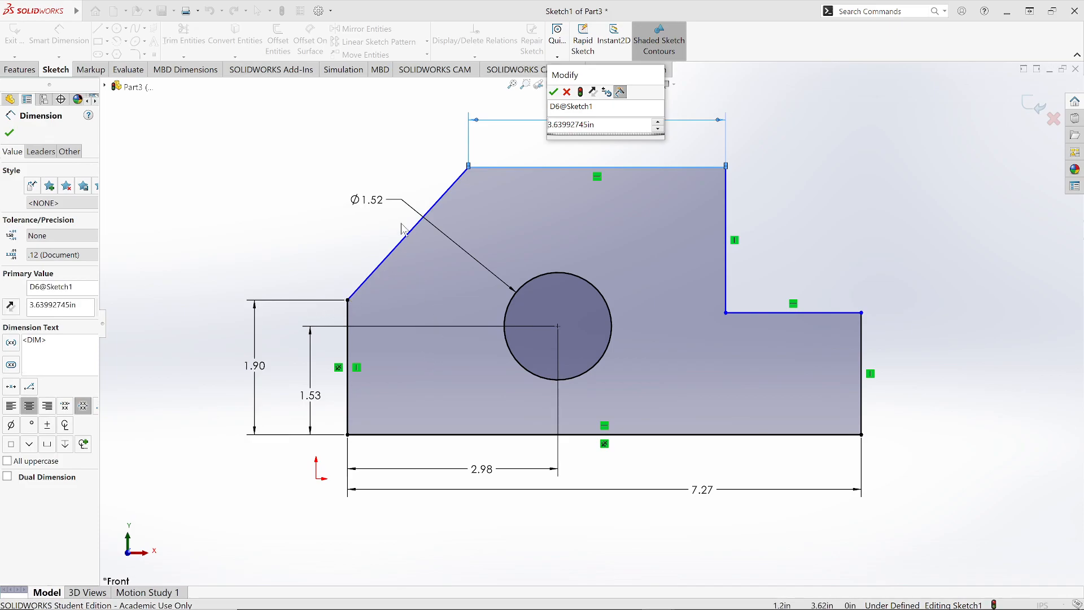
left_click(423, 435)
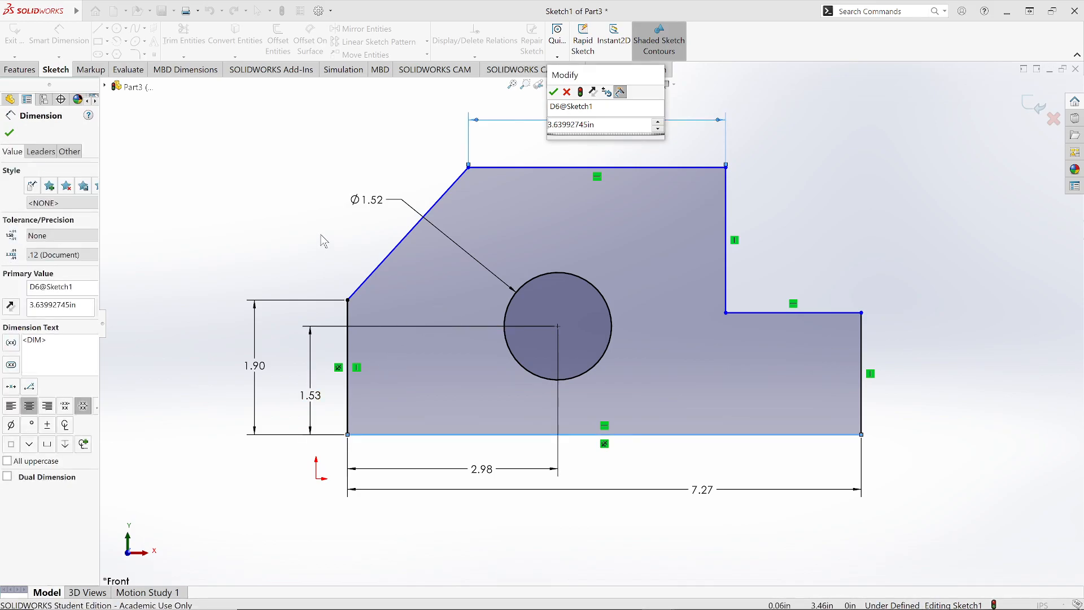
left_click(553, 93)
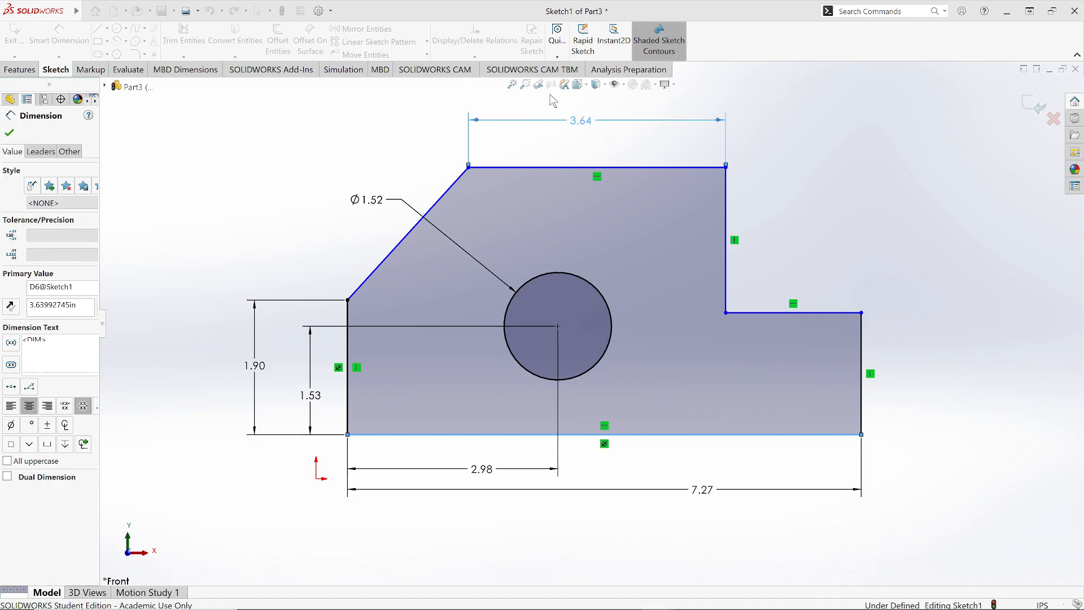
Step: Dimension the overall vertical height between the bottom edge and the top edge, placing it at the far left
left_click(394, 437)
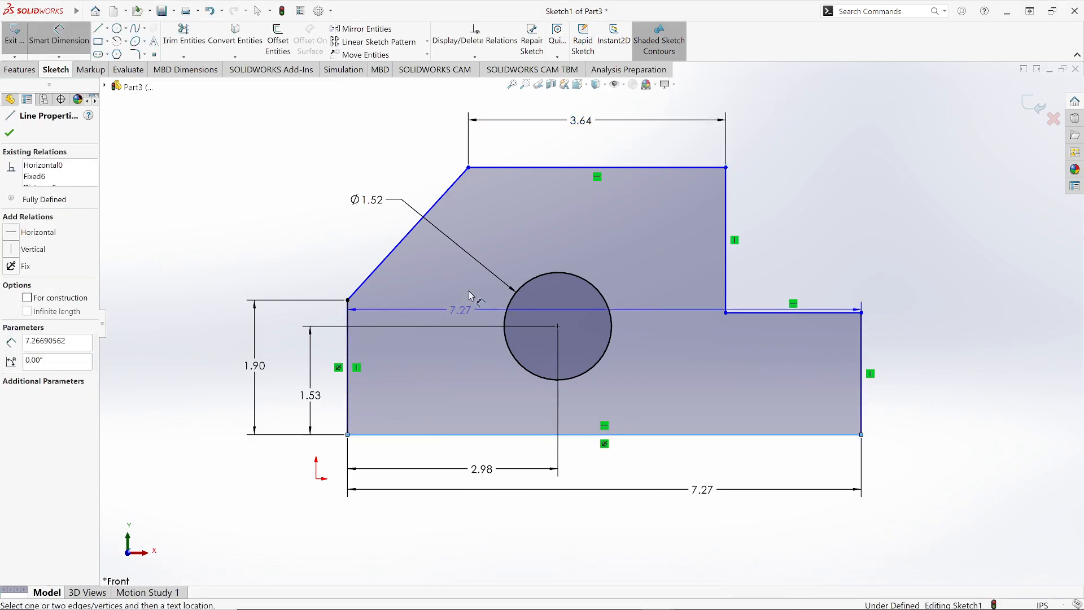
left_click(537, 168)
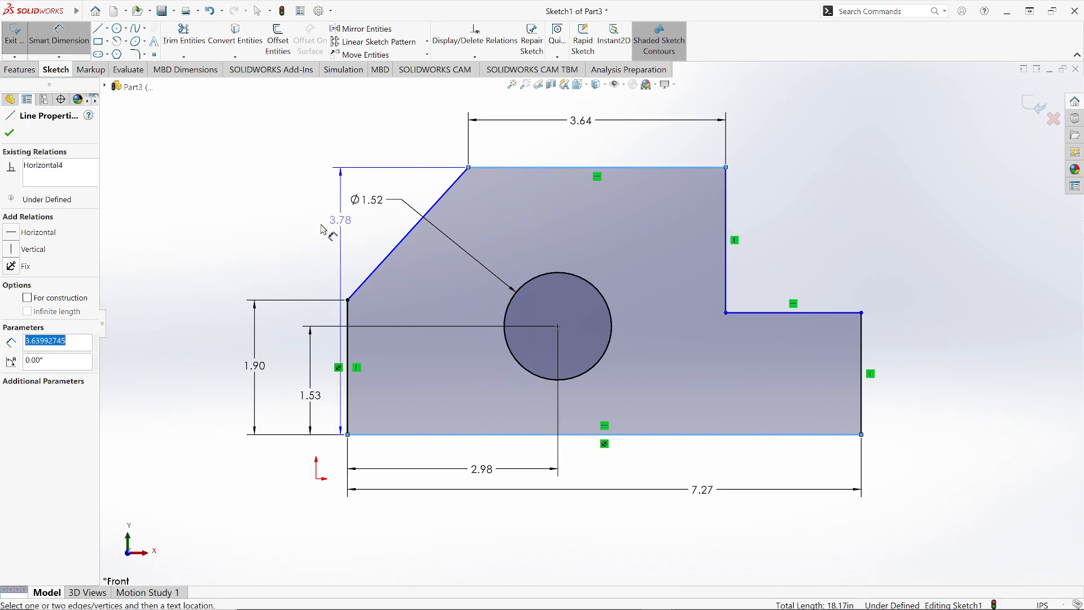
left_click(213, 290)
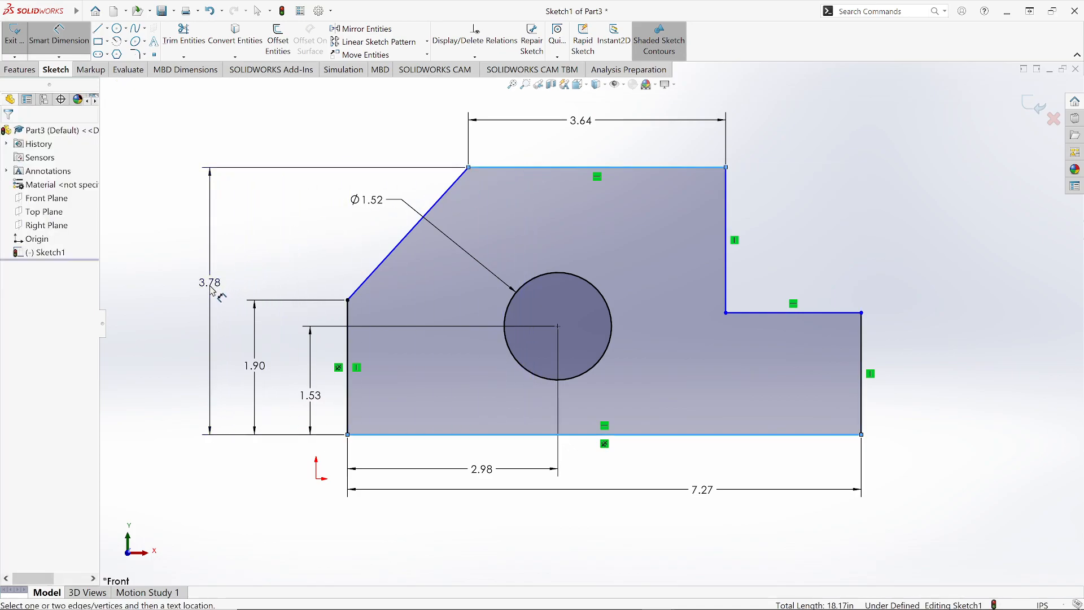
key("Return")
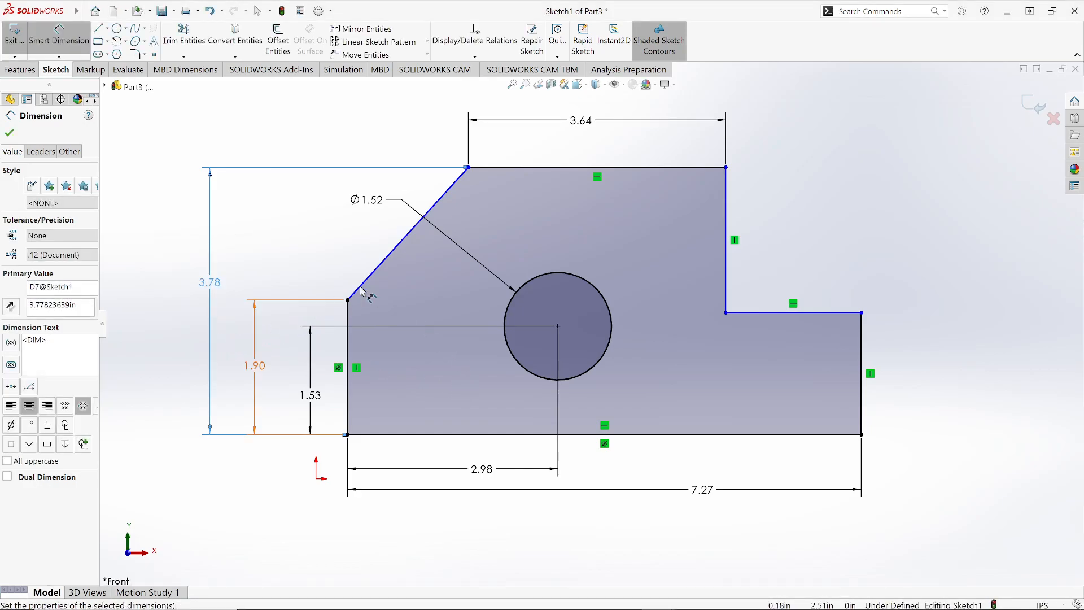
Step: Dimension the angle between the left vertical edge and the slanted edge
left_click(348, 316)
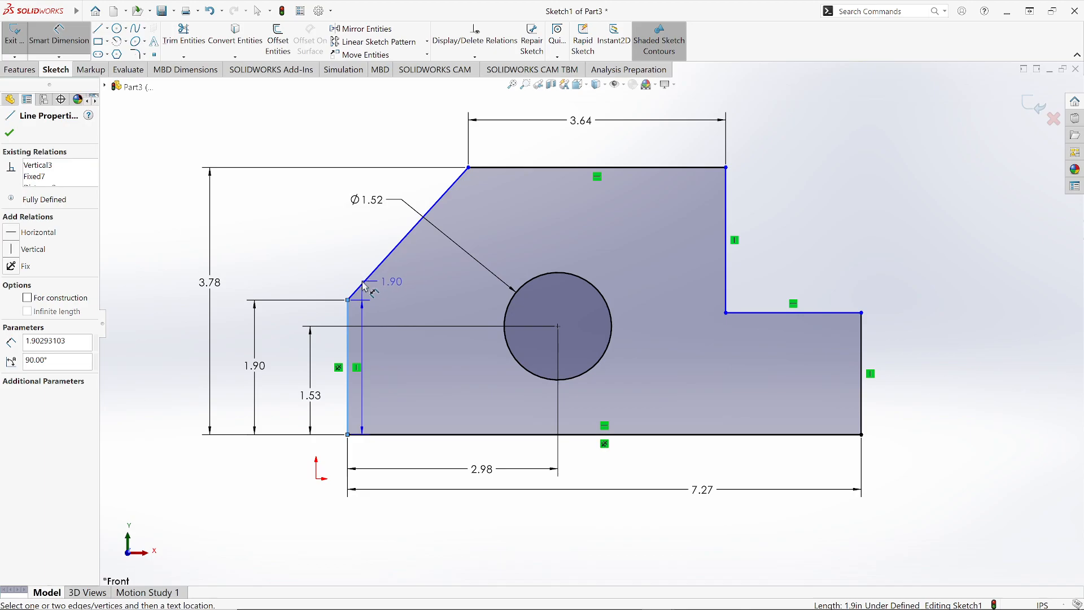
left_click(361, 290)
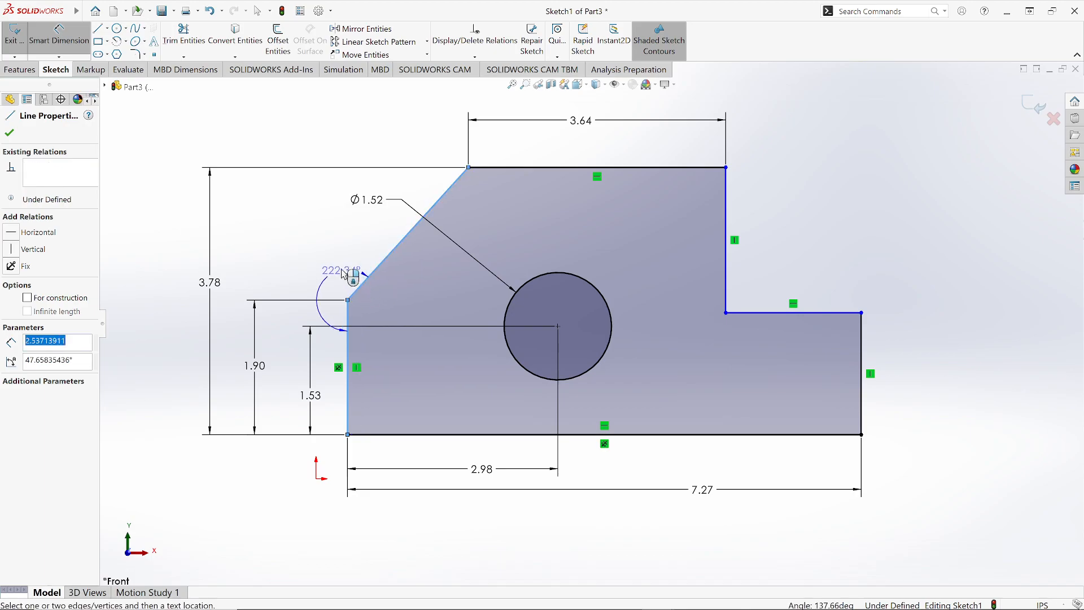
left_click(371, 238)
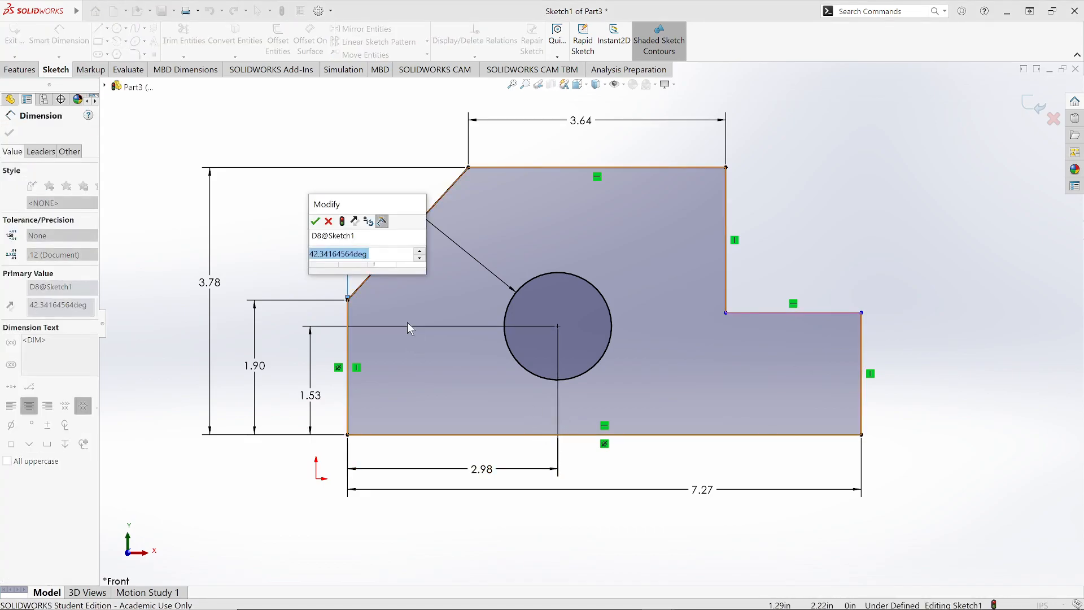
key("Return")
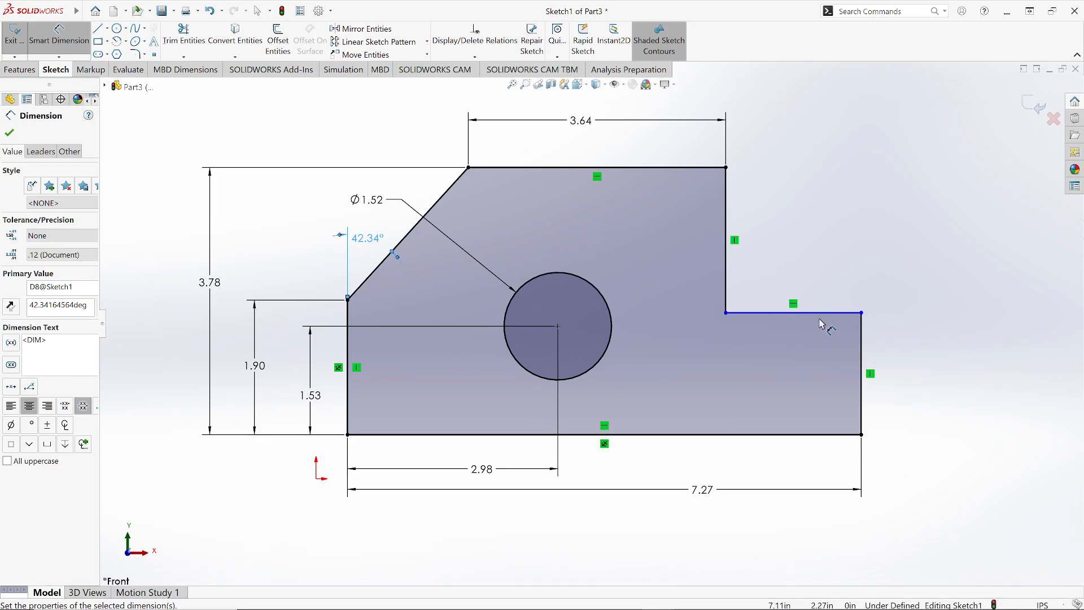
Step: Dimension the height of the right-hand step, from the bottom edge to the lower horizontal edge
left_click(752, 318)
left_click(820, 435)
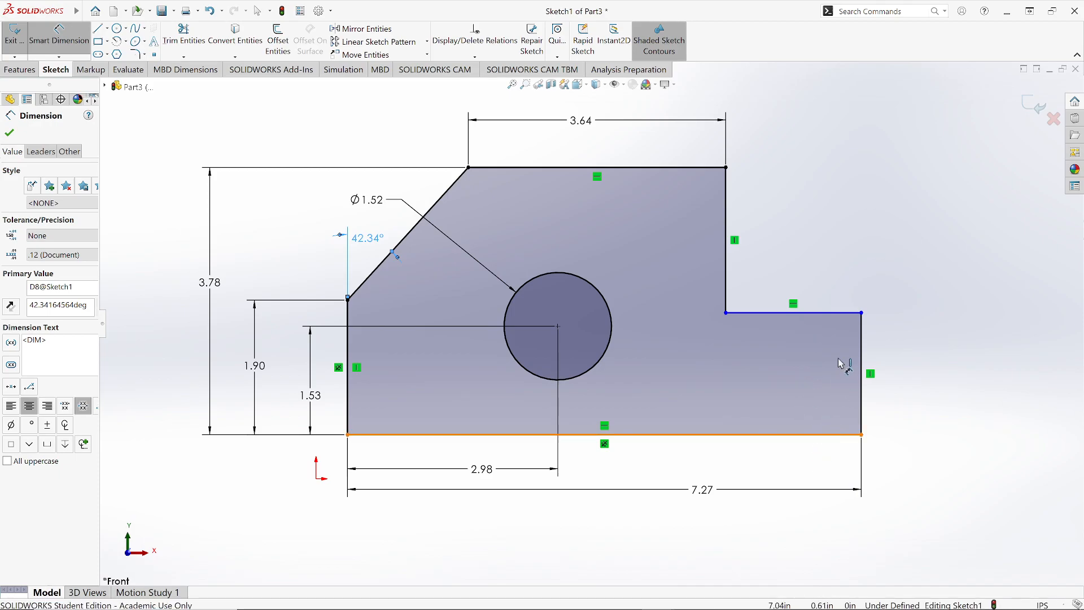
left_click(829, 314)
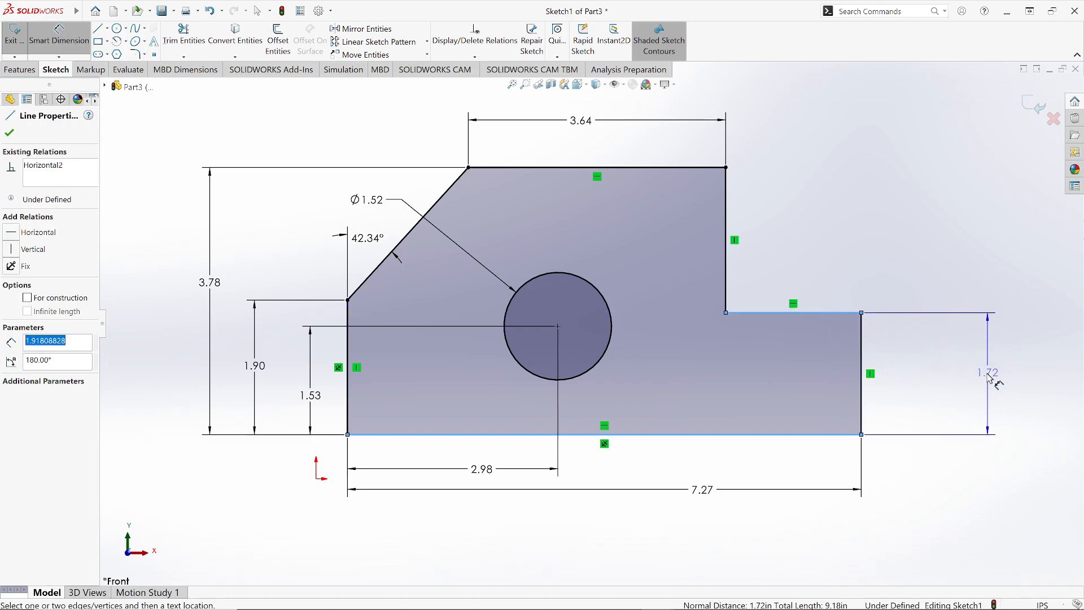
left_click(988, 380)
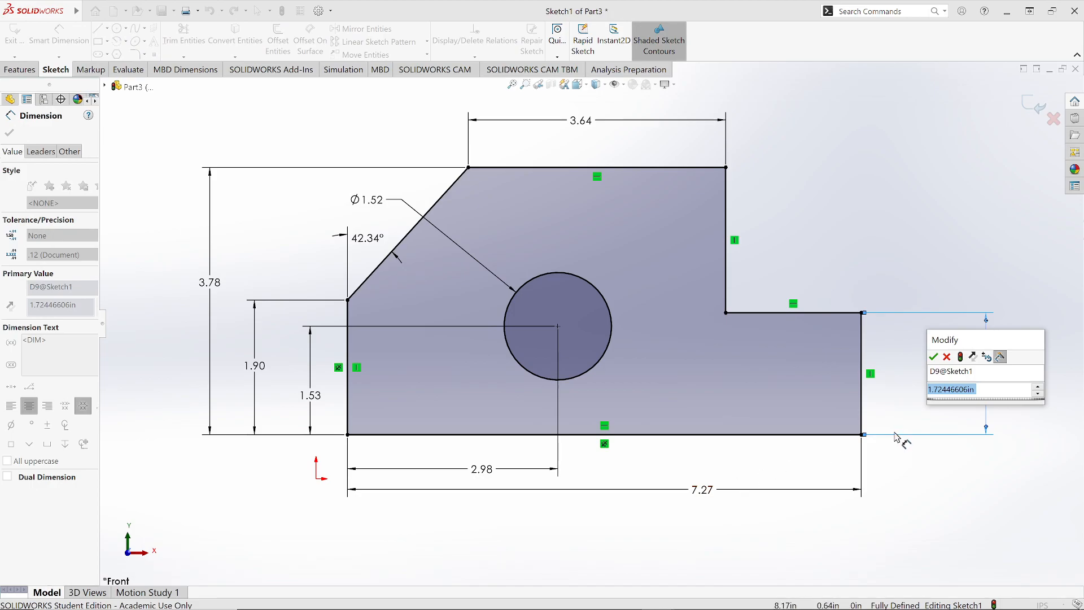
left_click(933, 357)
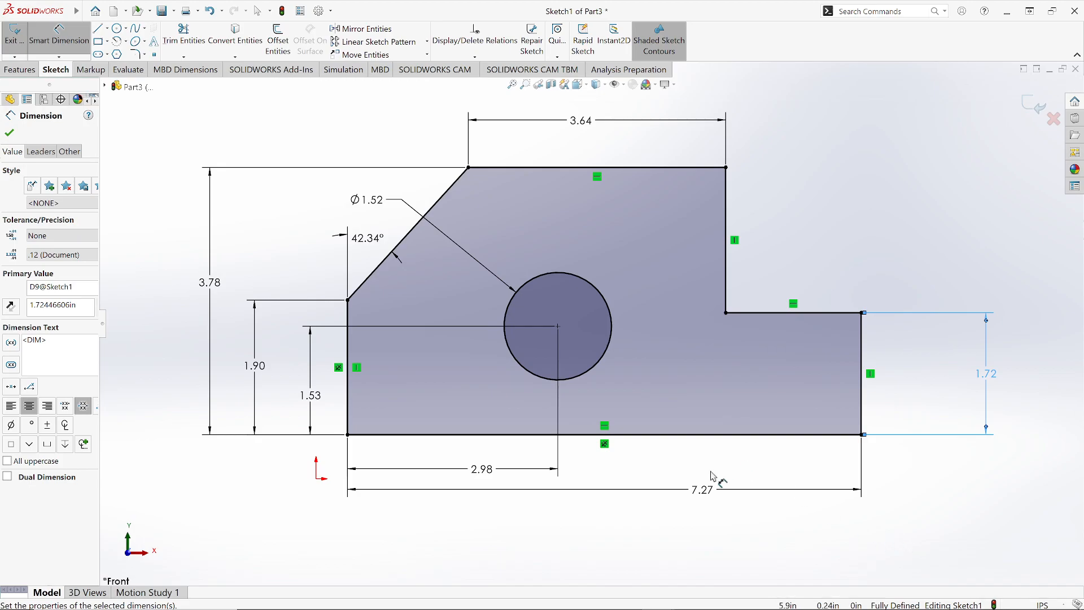
Step: Fillet the inner corner of the step with a 0.5 in radius using Sketch Fillet
left_click(136, 55)
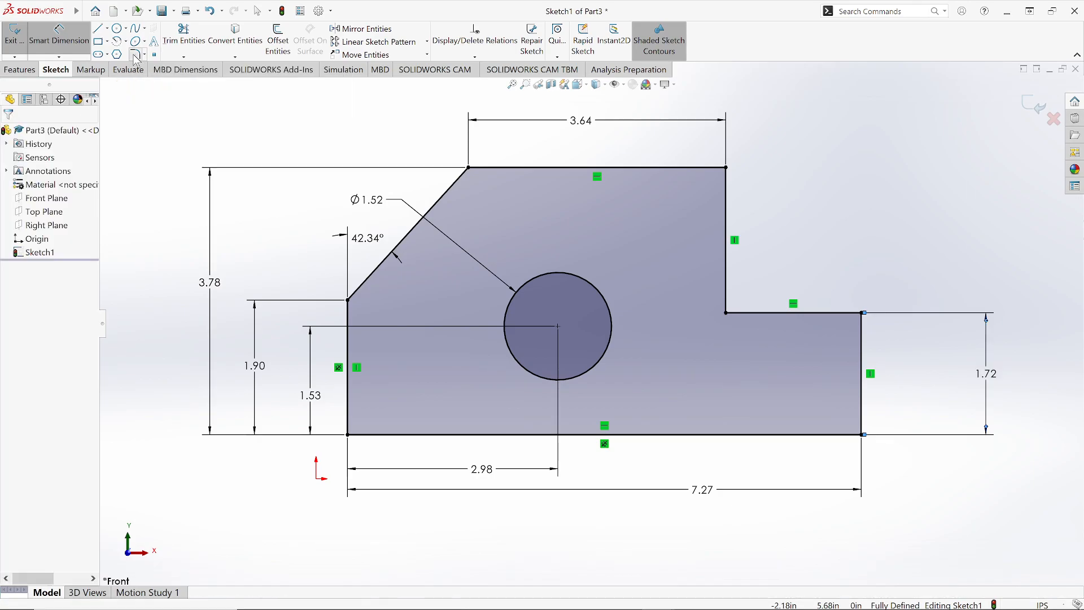
left_click(727, 313)
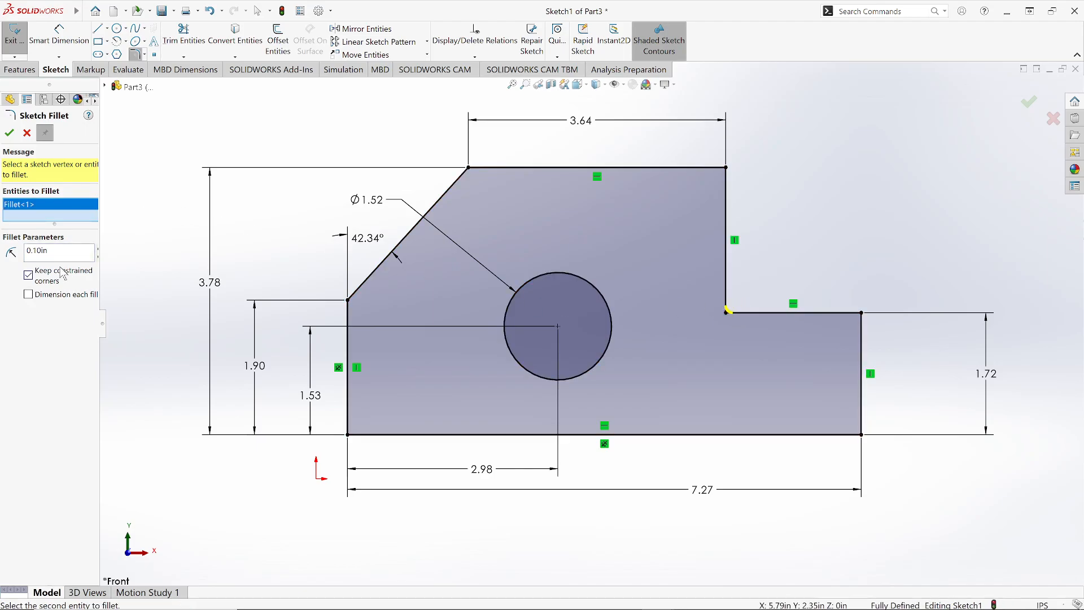
type("0.5")
left_click(9, 133)
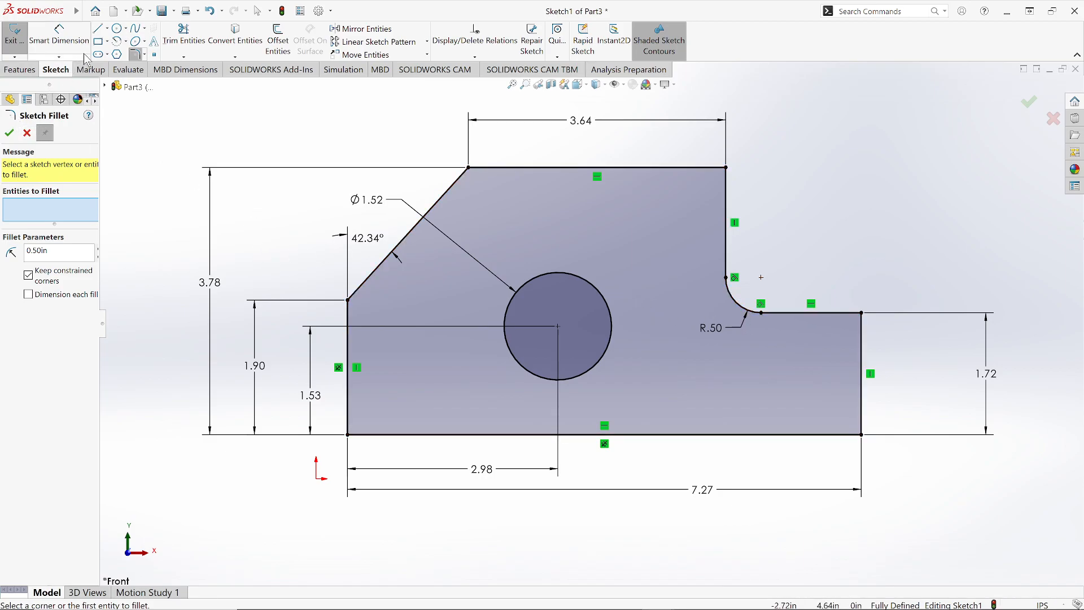
Step: Fillet the top-right corner with a 0.5 in radius and adjust the position of its radius label
left_click(137, 56)
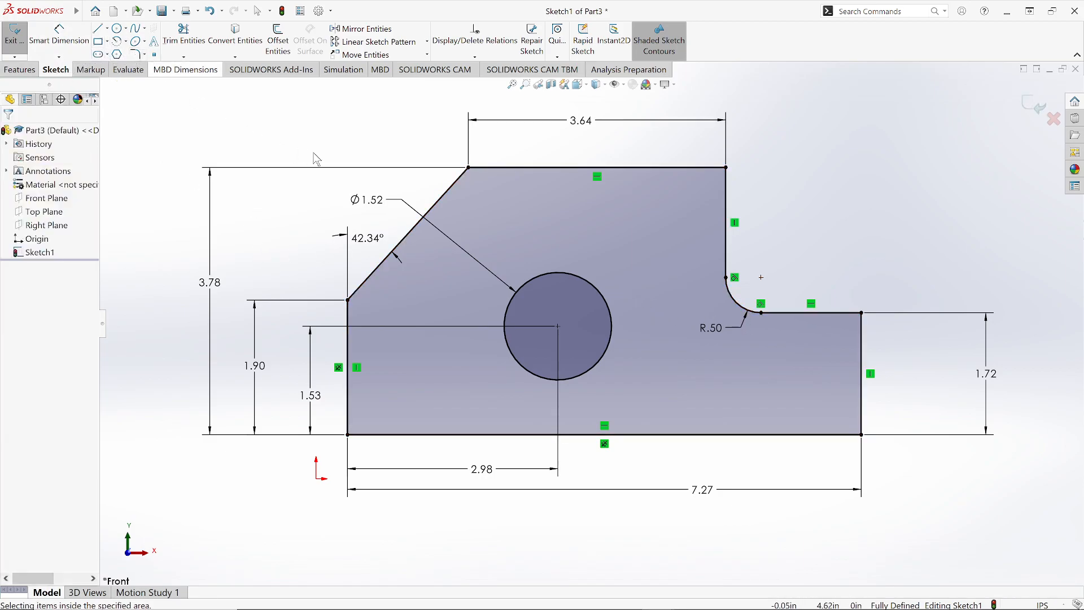
left_click(138, 54)
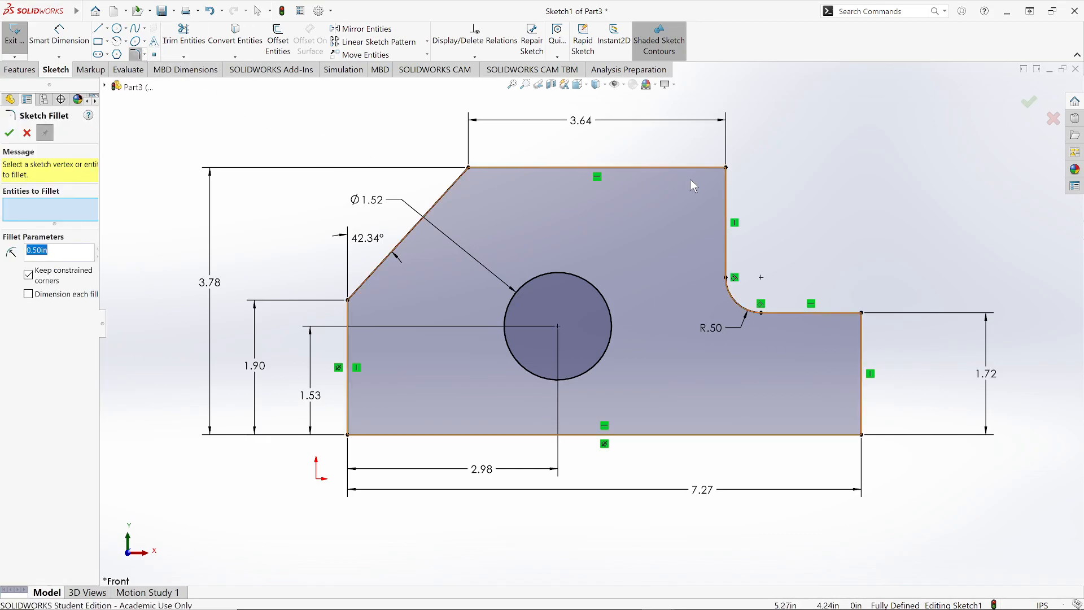
left_click(726, 168)
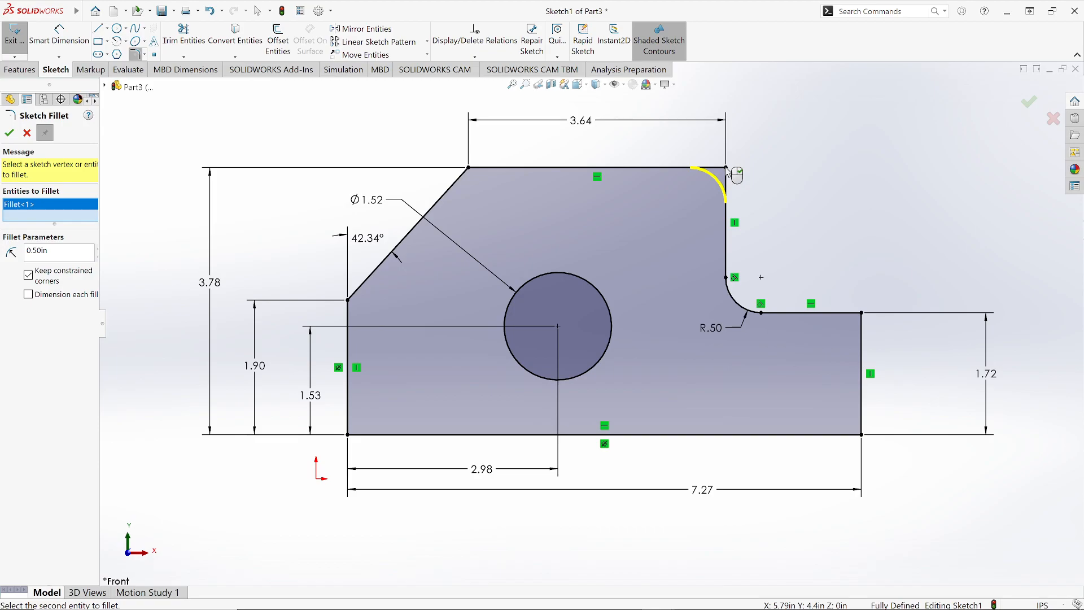
left_click(726, 167)
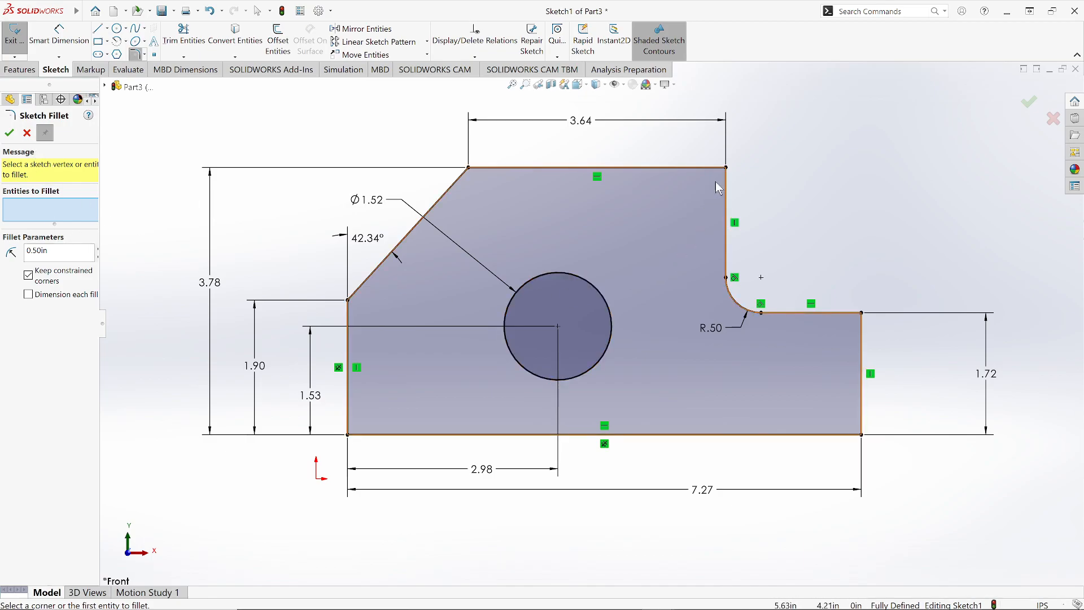
left_click(725, 204)
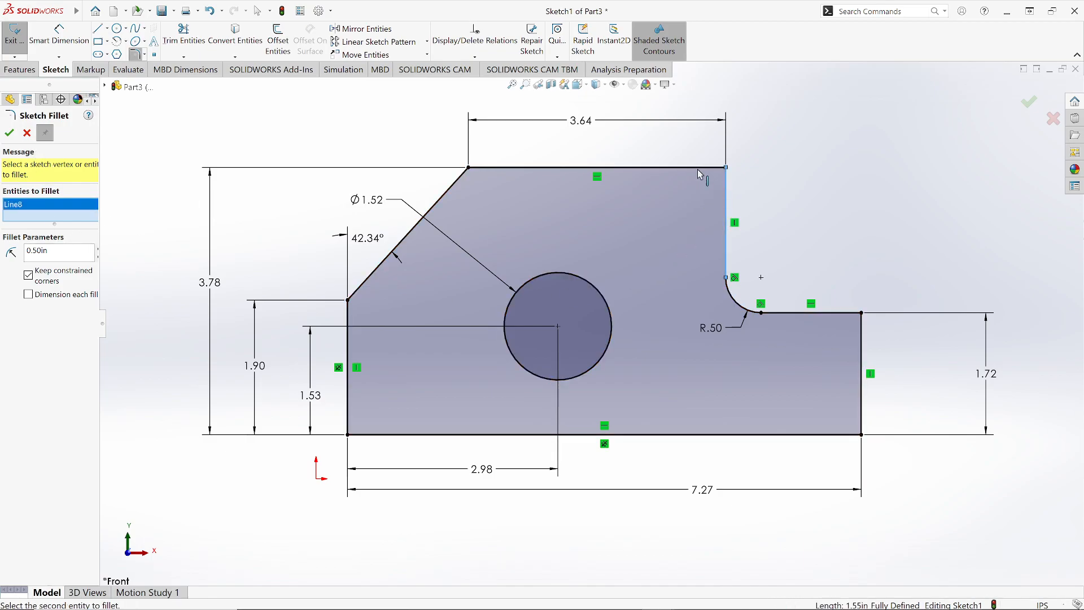
left_click(698, 168)
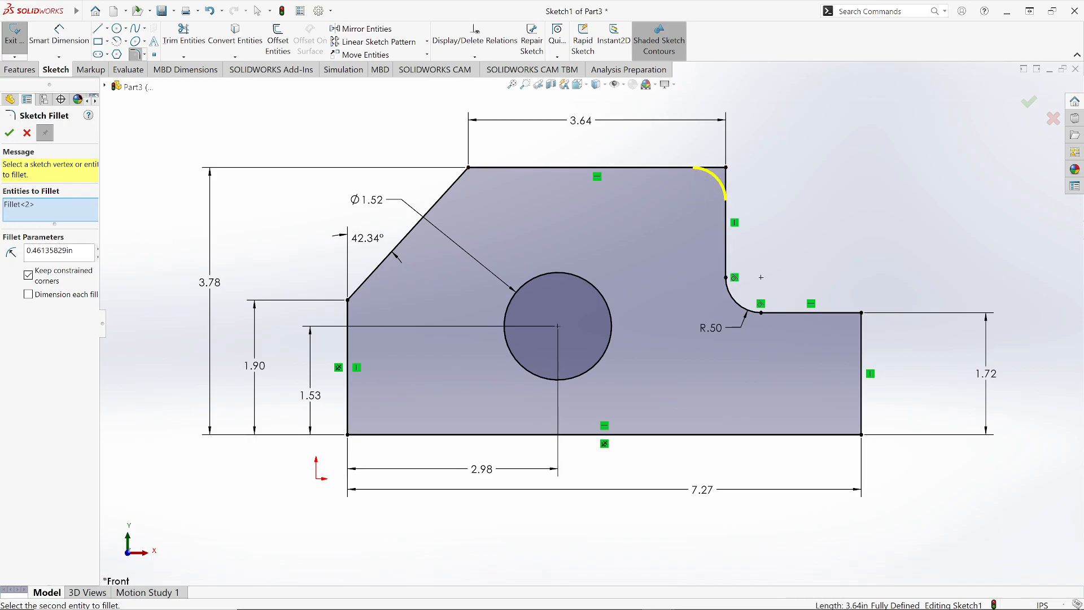
left_click_drag(73, 250, 15, 256)
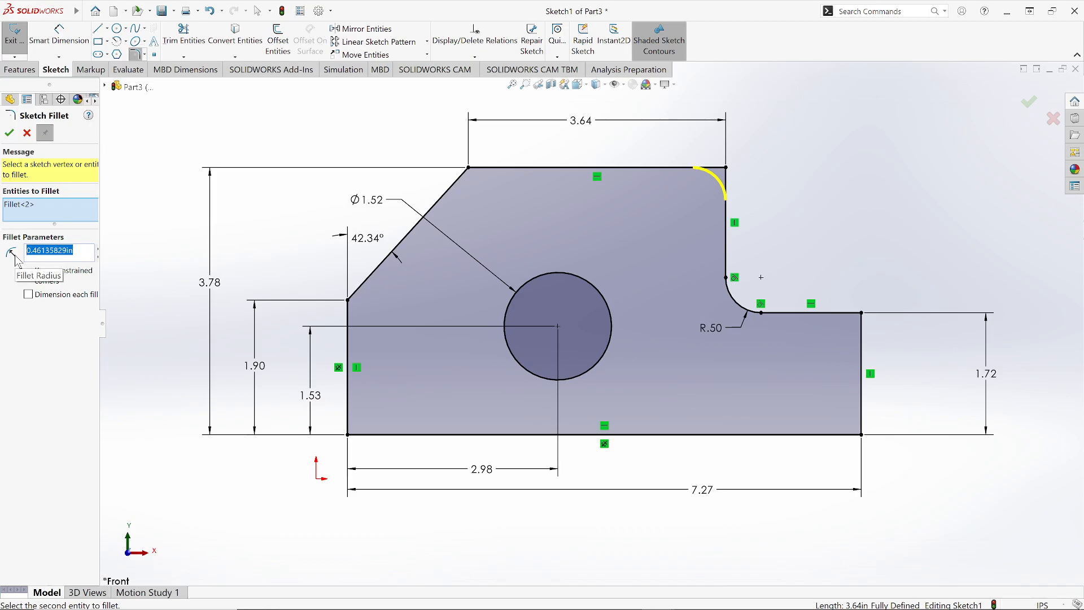
type("0.5")
key("Return")
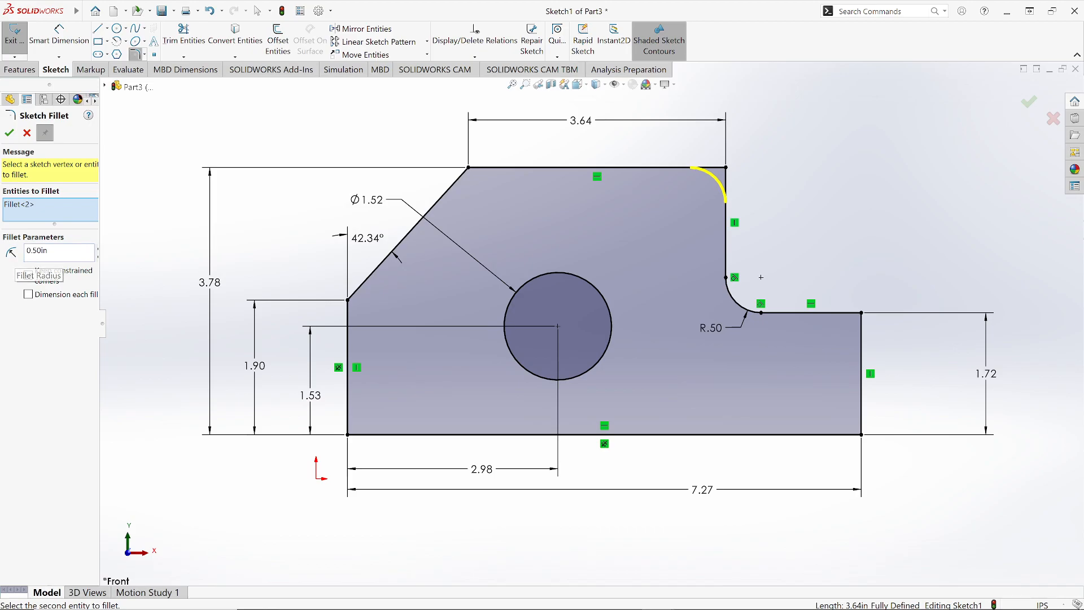
left_click(9, 134)
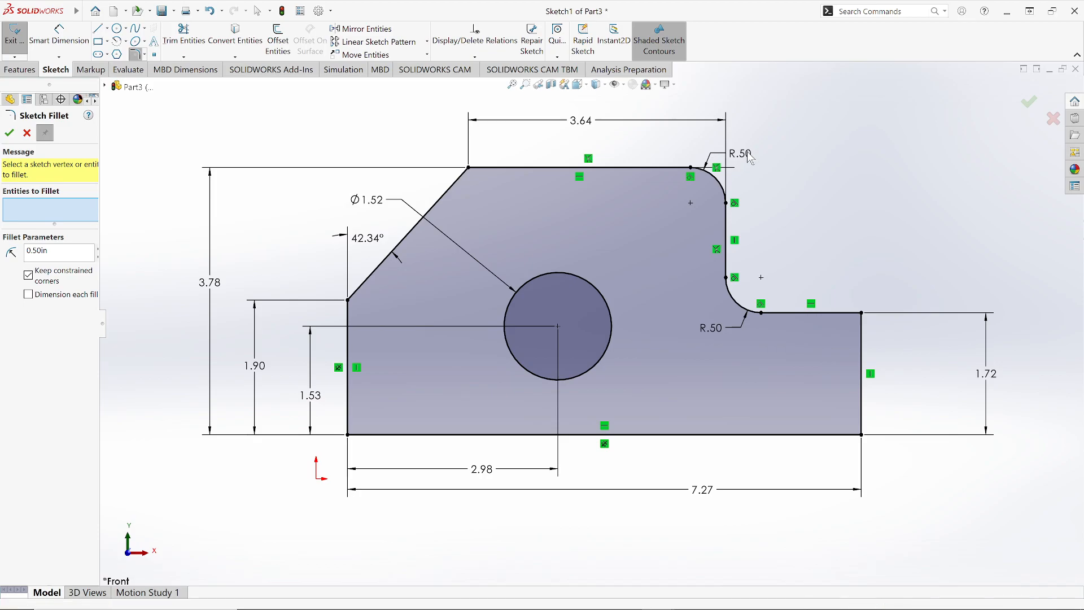
left_click(9, 134)
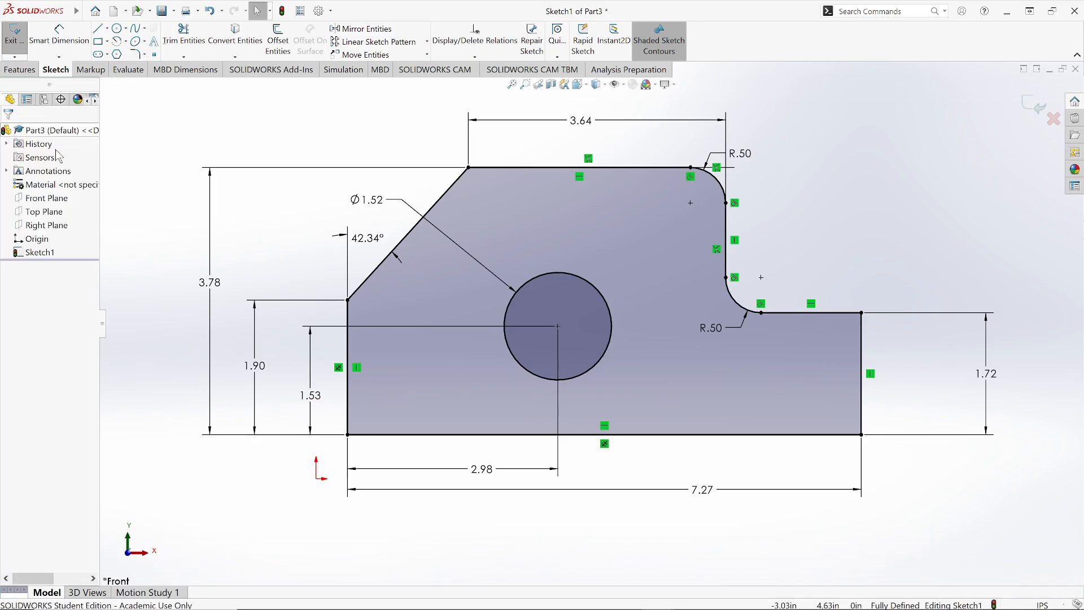
double_click(744, 154)
left_click(694, 132)
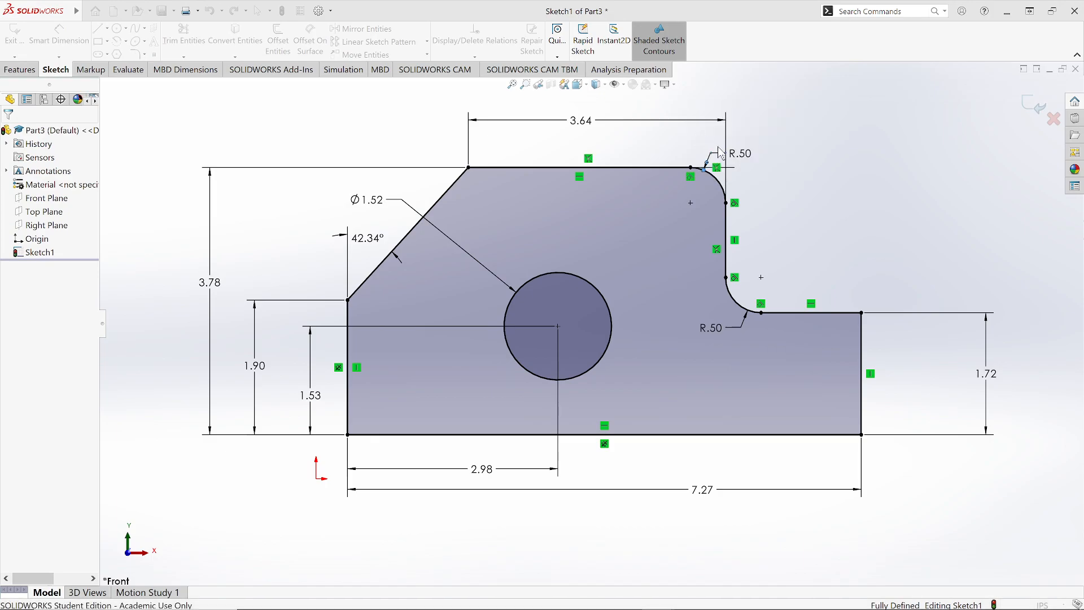
Step: Reposition both R.50 fillet radius labels so they sit outside the part outline
left_click(748, 160)
left_click_drag(762, 165, 798, 146)
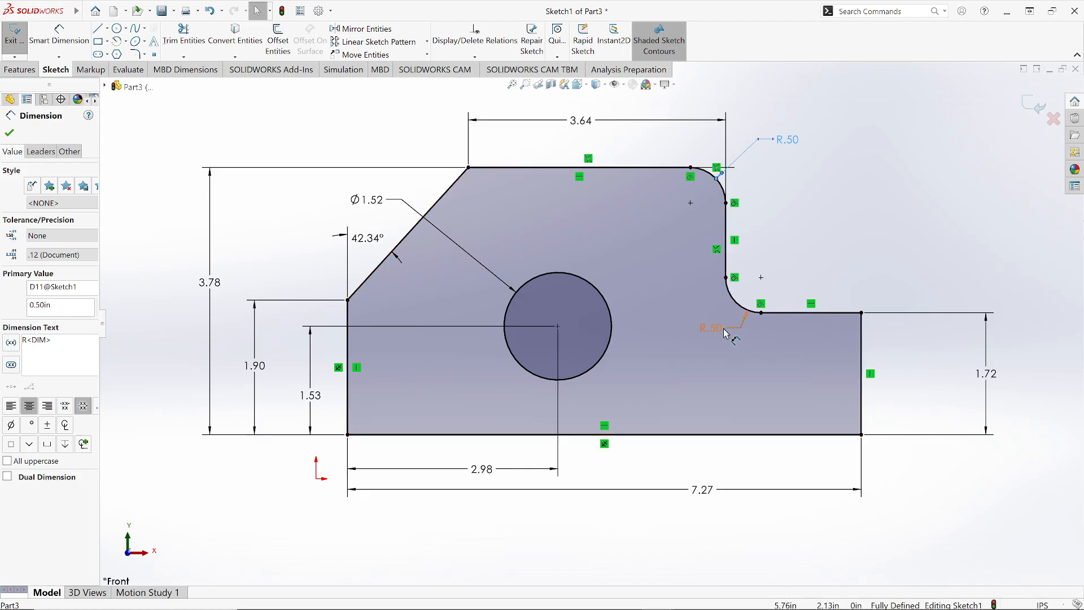
mouse_move(721, 333)
left_mouse_down()
mouse_move(780, 294)
mouse_move(786, 253)
mouse_move(824, 235)
mouse_move(830, 257)
mouse_move(814, 273)
left_mouse_up()
left_click(903, 262)
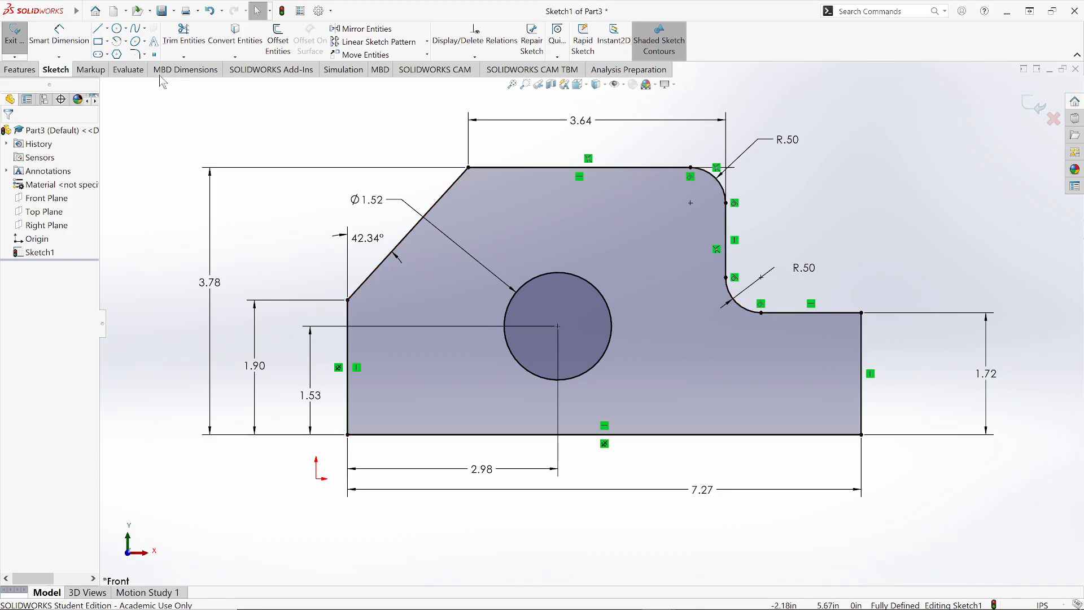
Step: Chamfer the outer corner of the right-hand step with Sketch Chamfer using equal distances of 0.39370079 in
left_click(145, 55)
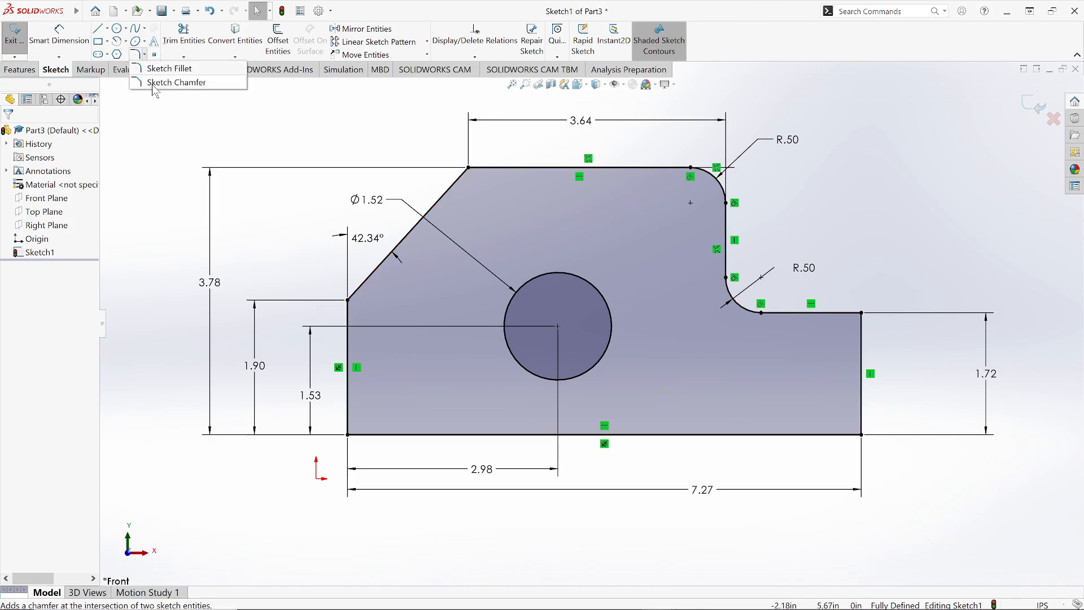
left_click(169, 82)
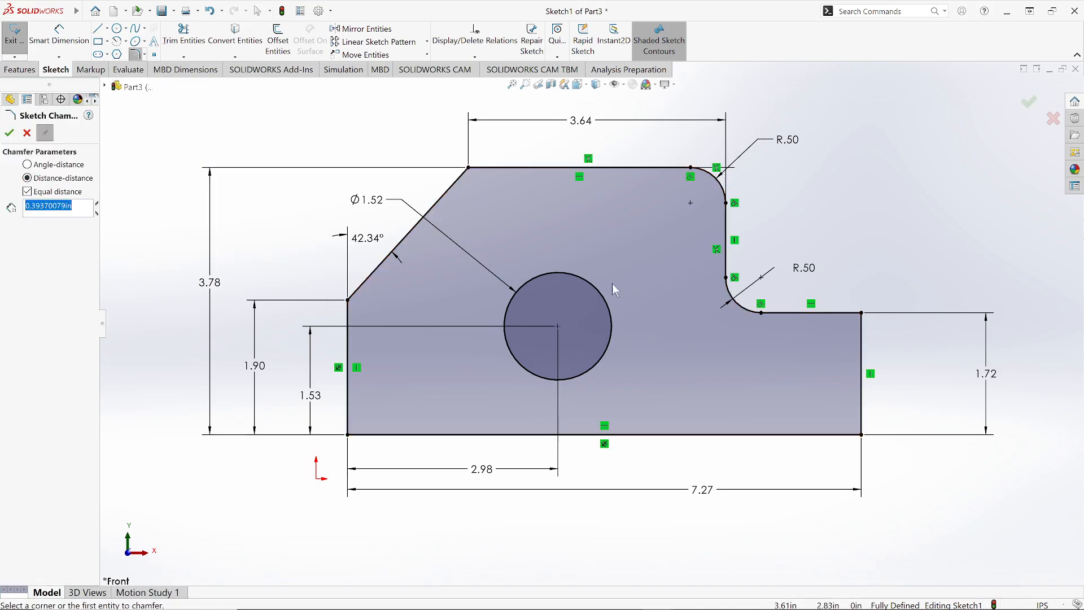
left_click(862, 313)
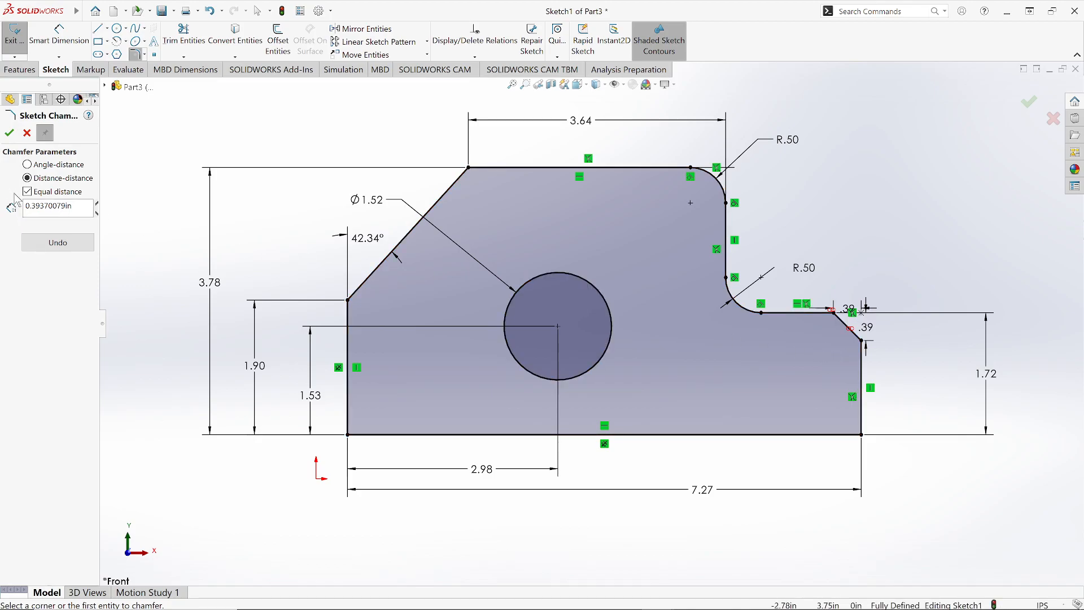
left_click(9, 133)
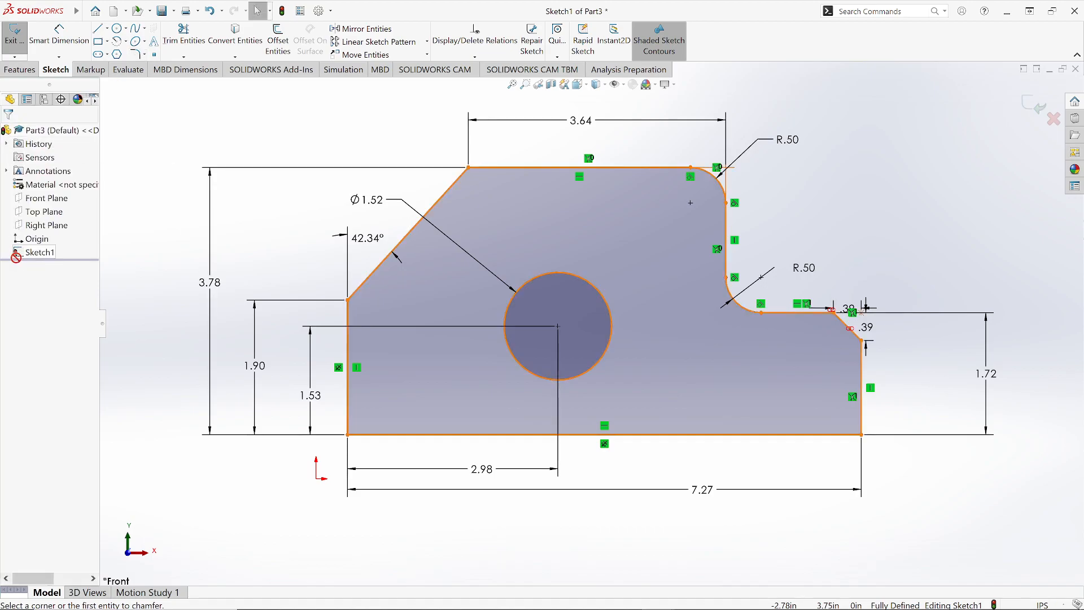
left_click(136, 55)
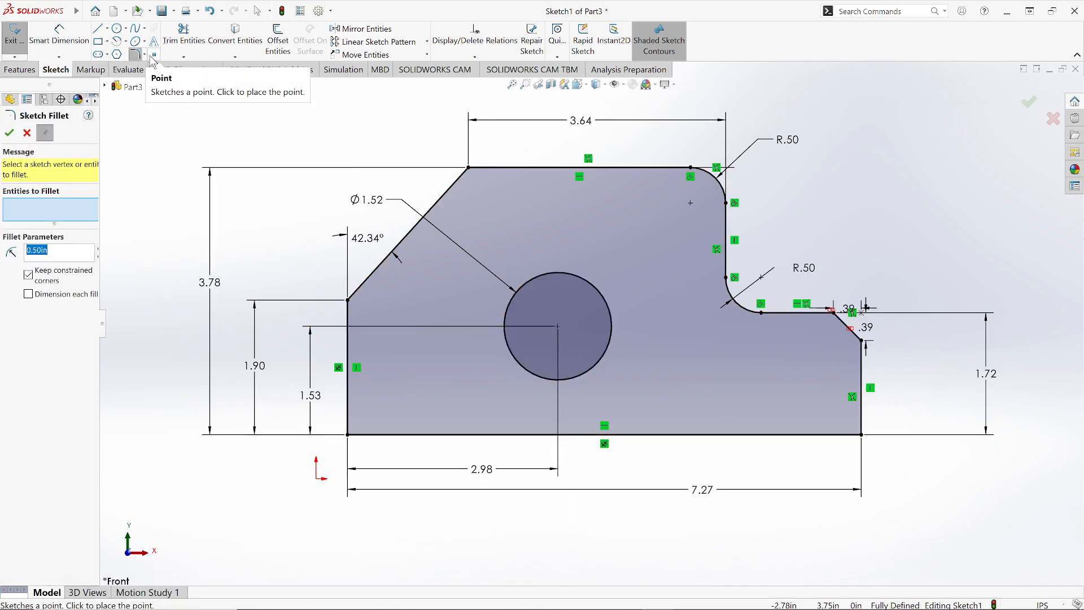
left_click(145, 56)
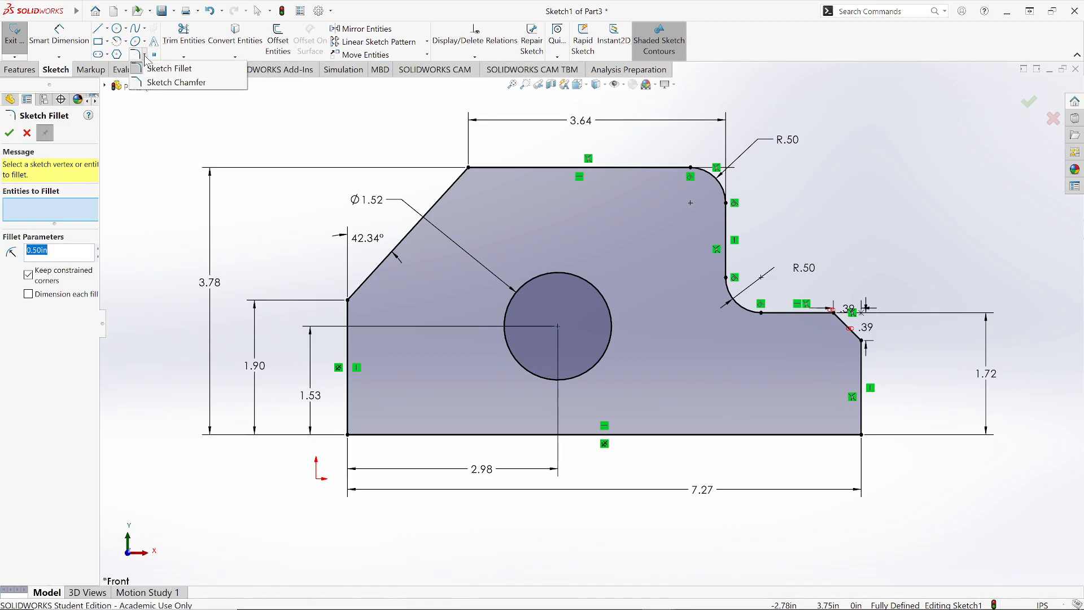
left_click(146, 83)
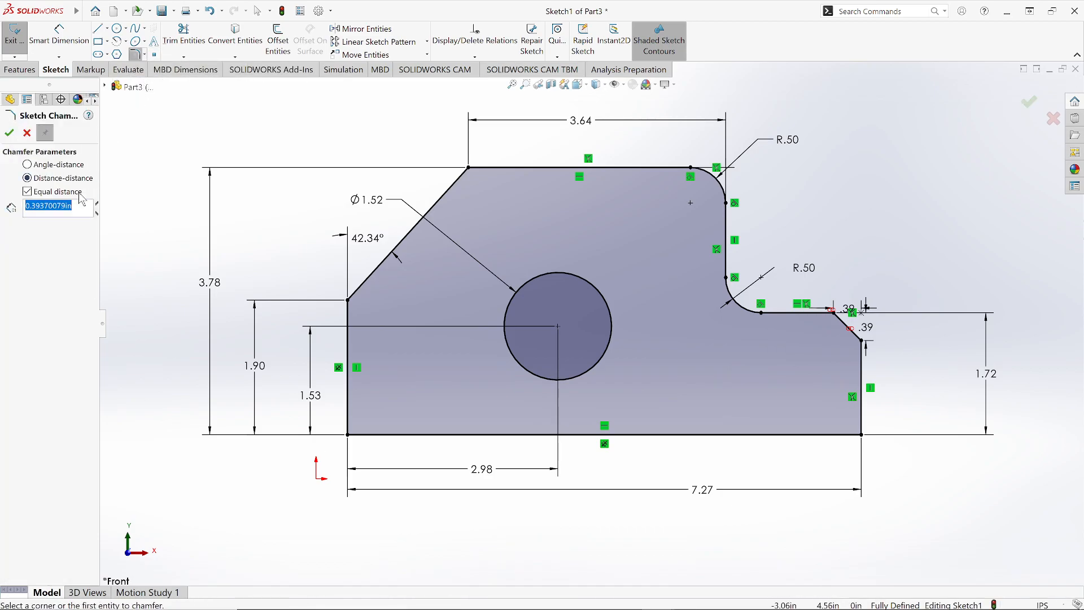
left_click(44, 166)
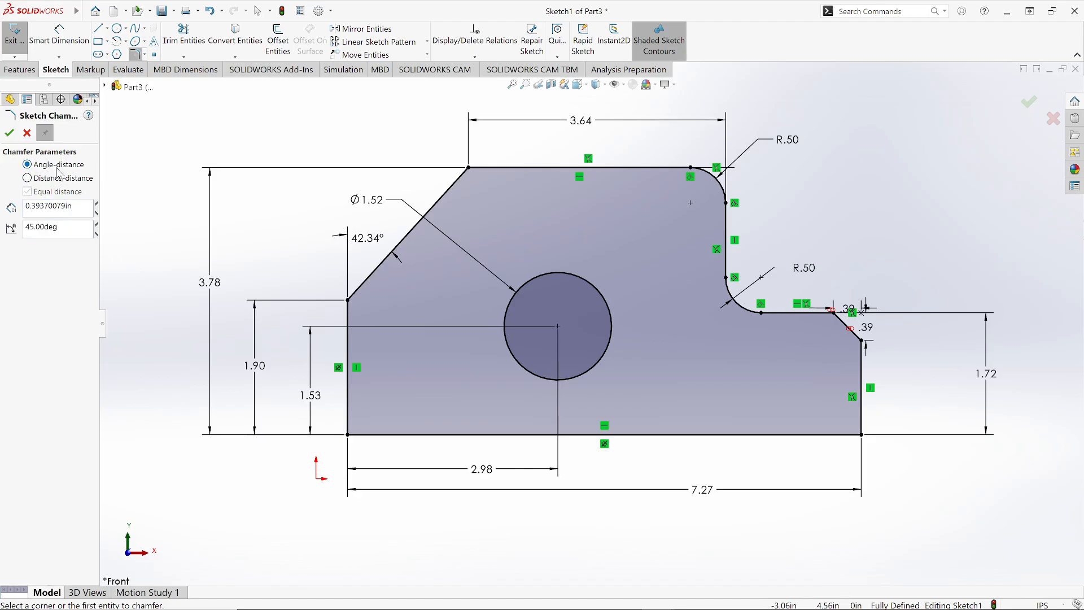
left_click_drag(76, 207, 11, 215)
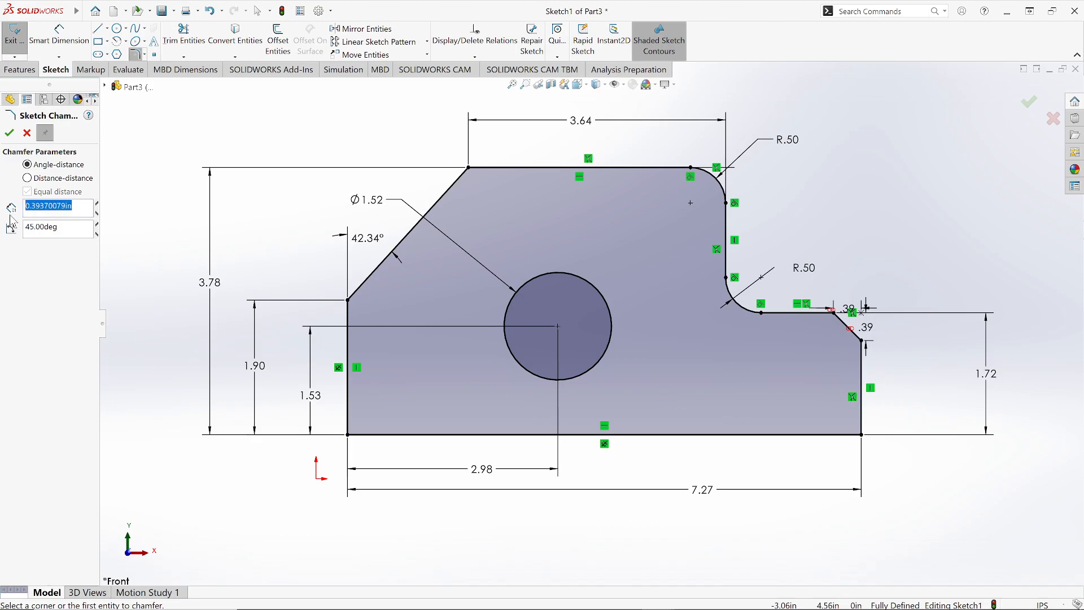
type(".")
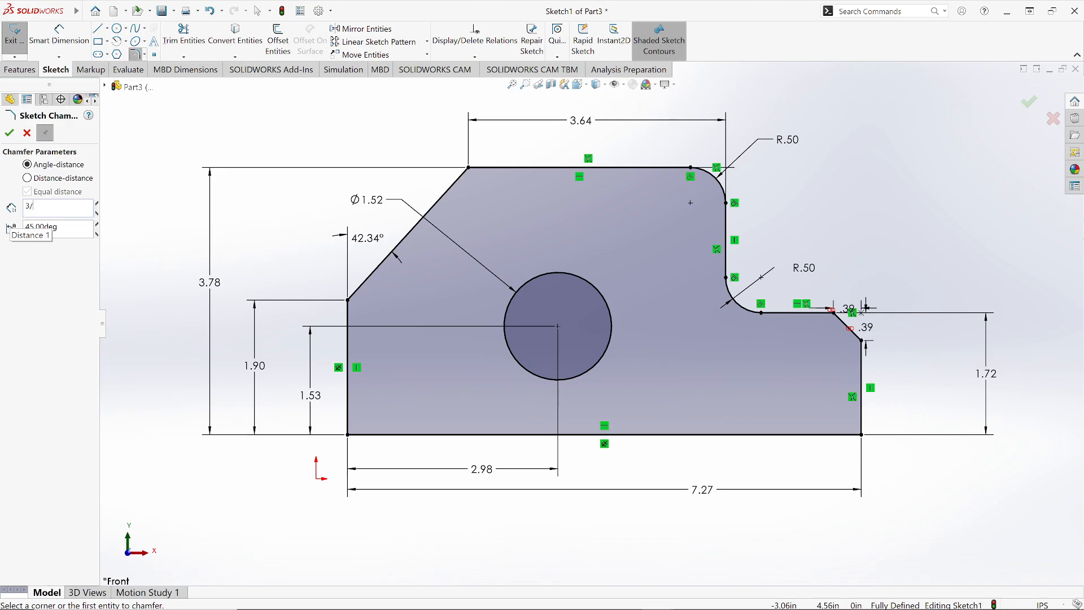
key("Tab")
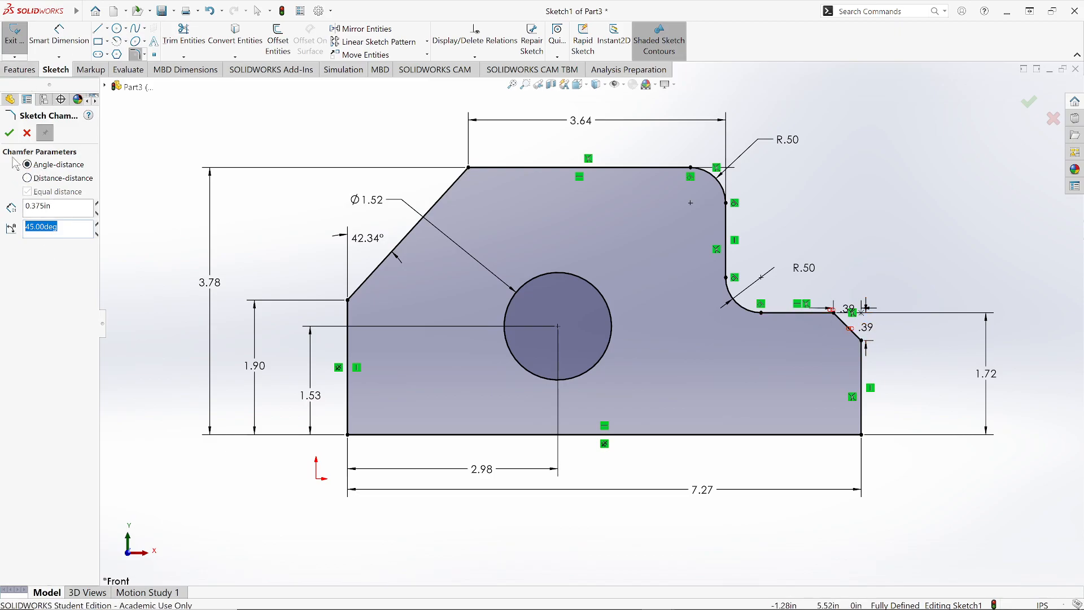
left_click(9, 133)
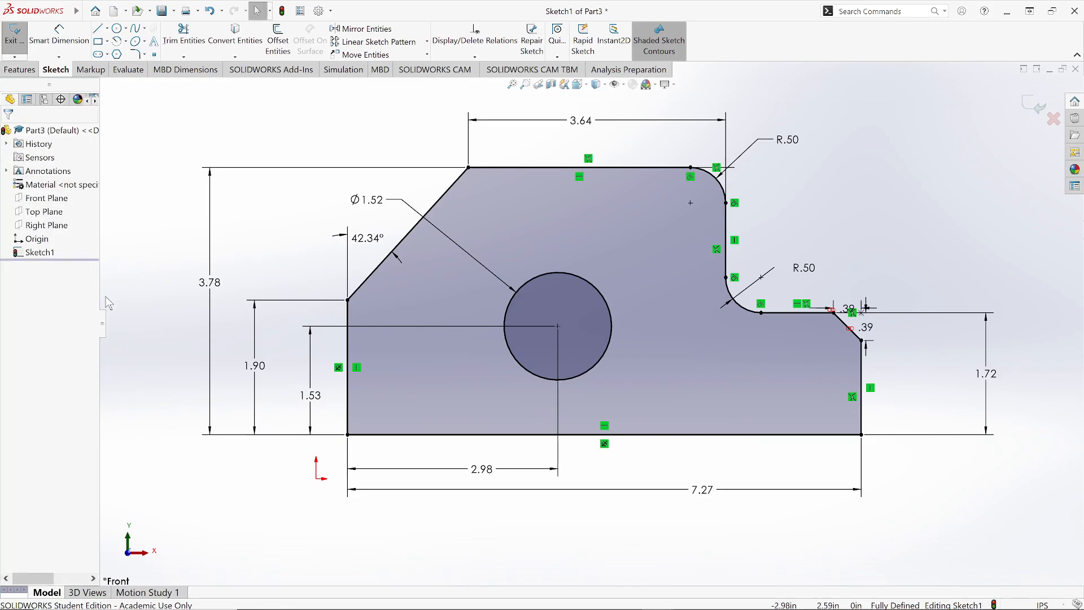
Step: Undo the equal-distance chamfer on the right-hand step corner
key("ctrl+z")
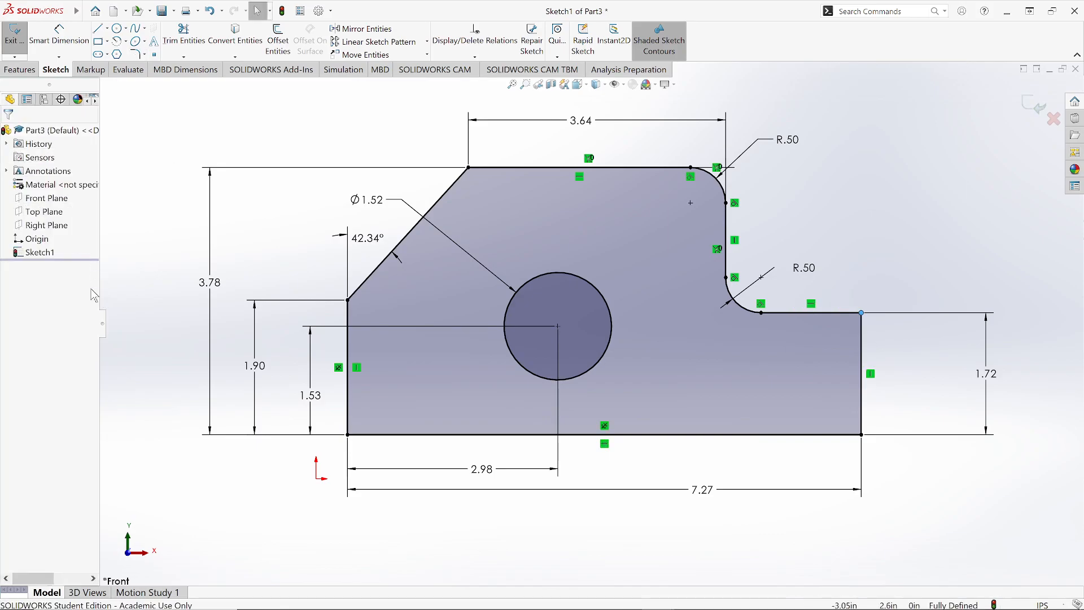
left_click(135, 302)
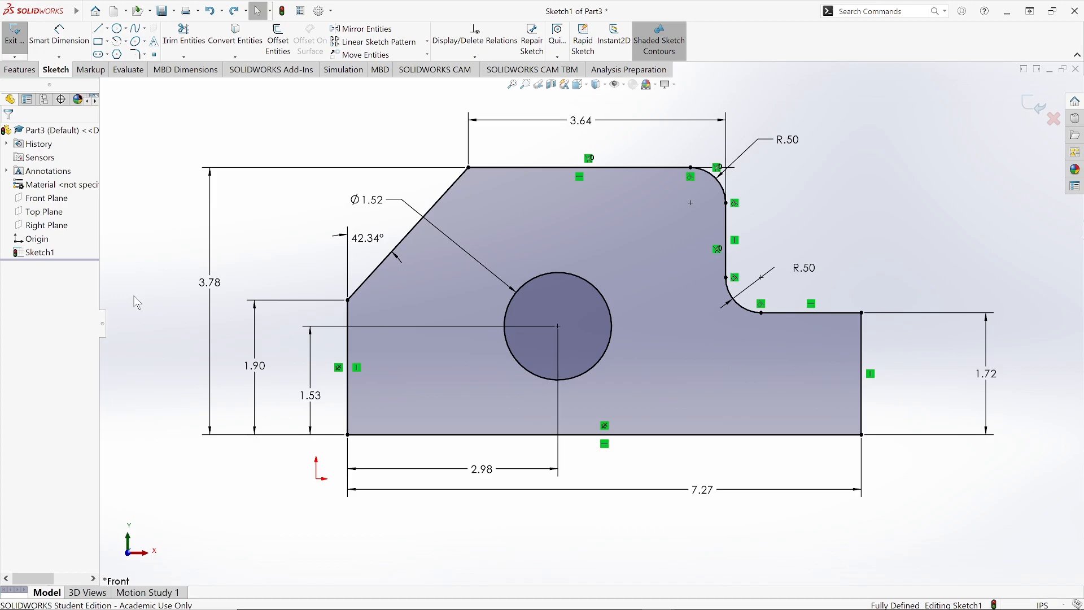
Step: Chamfer the right-hand step's outer corner using Angle-distance with 3/8 in (0.375 in) and 45°
left_click(145, 55)
left_click(169, 83)
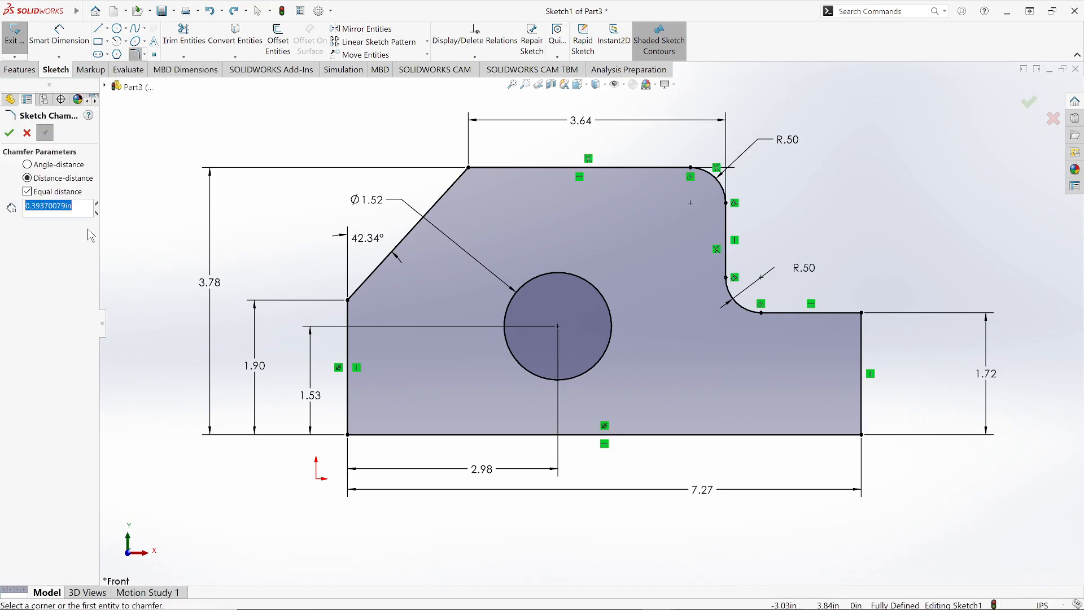
left_click(44, 167)
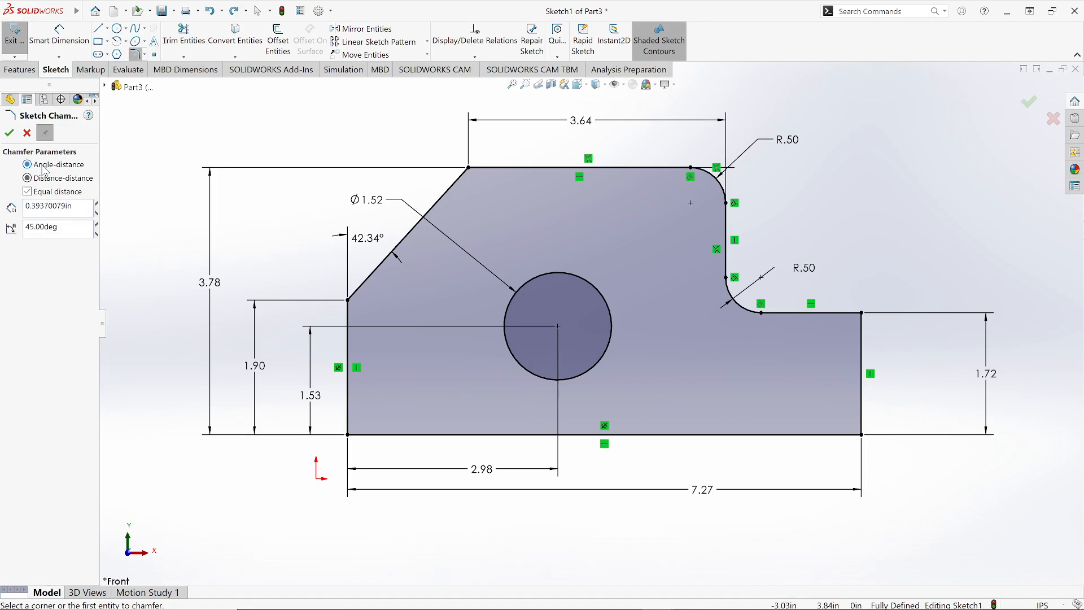
double_click(59, 208)
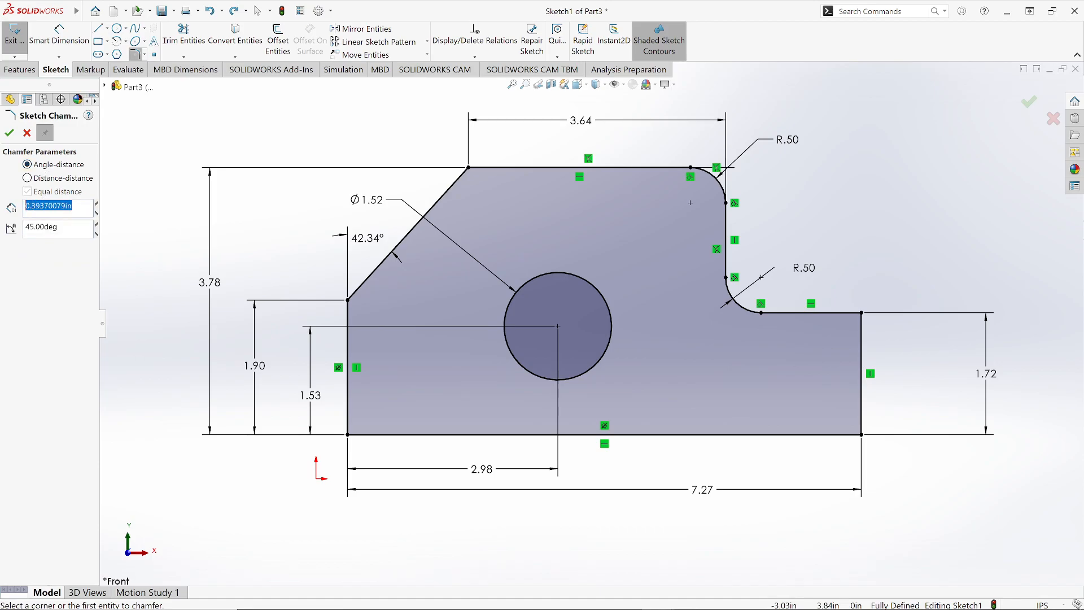
type("3")
key("Tab")
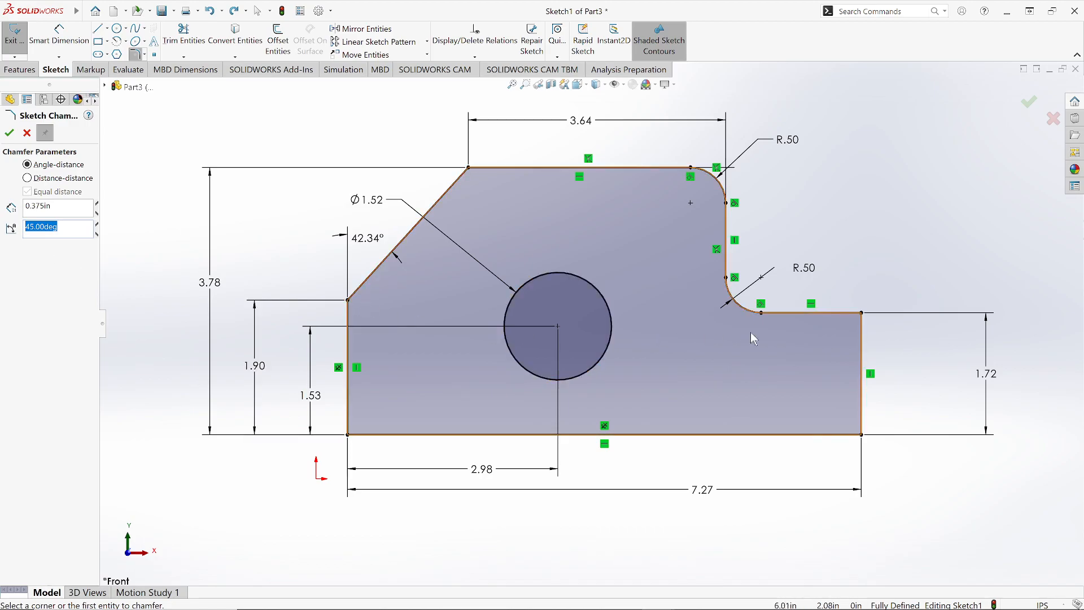
left_click(860, 313)
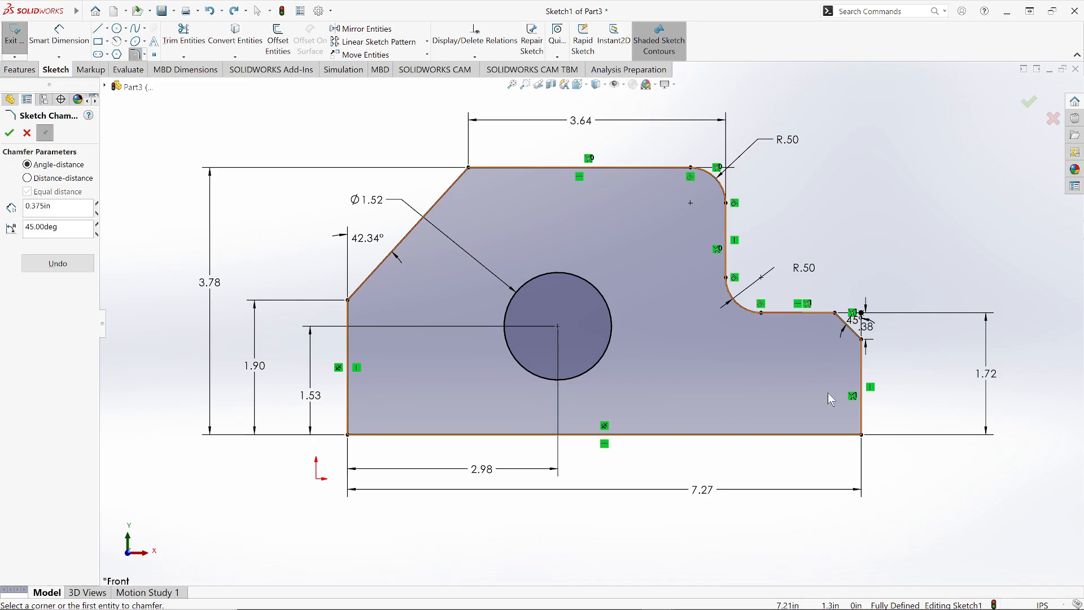
scroll(831, 387, "up", 2)
scroll(831, 387, "down", 5)
scroll(723, 322, "down", 1)
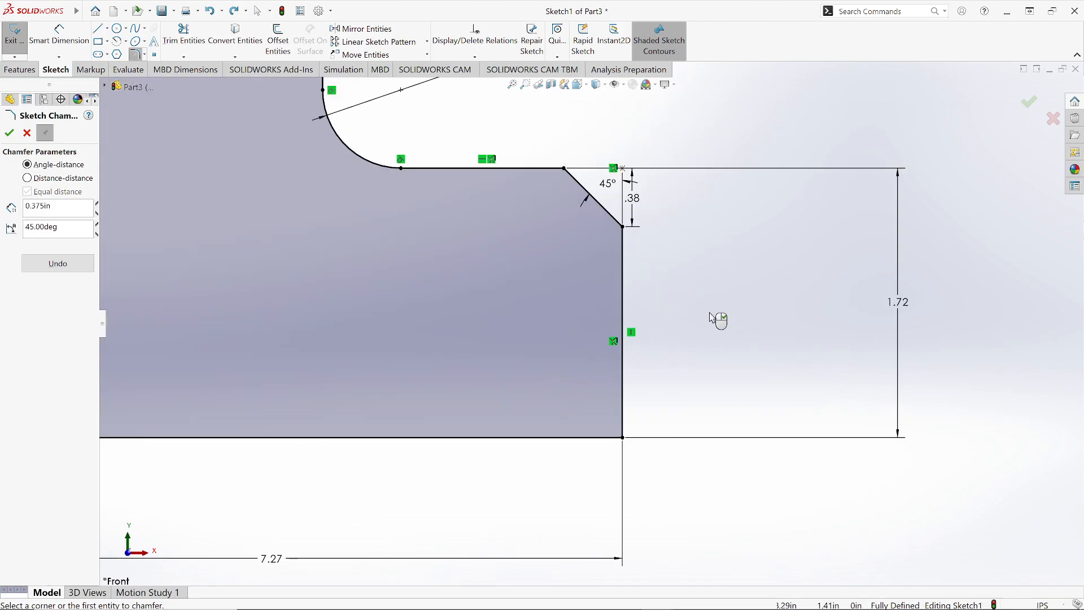
left_click(9, 133)
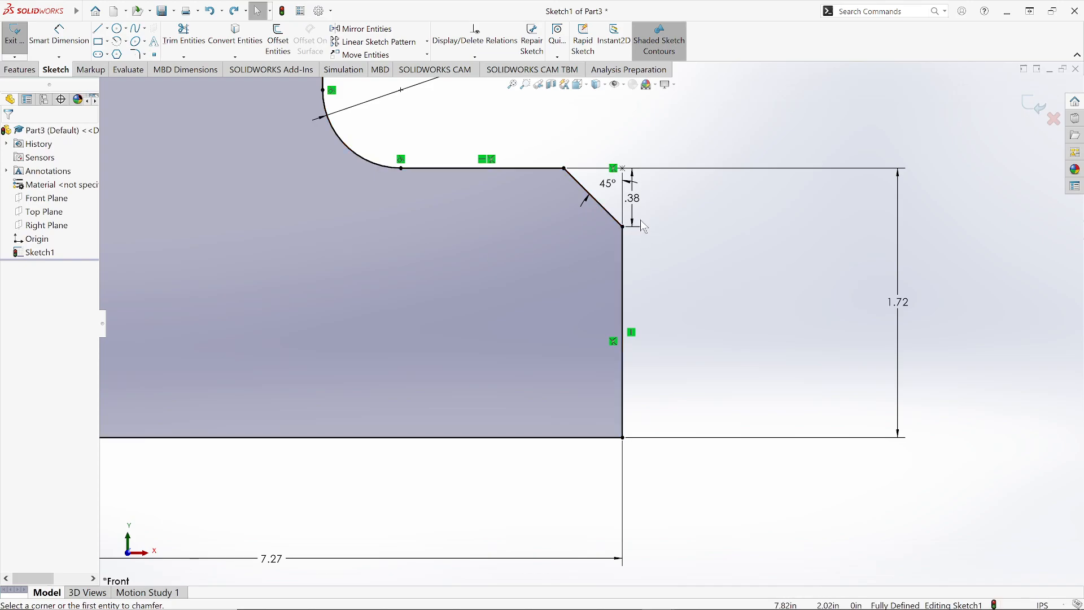
Step: Undo the angle-distance chamfer on the step corner
scroll(636, 226, "up", 1)
scroll(633, 247, "down", 3)
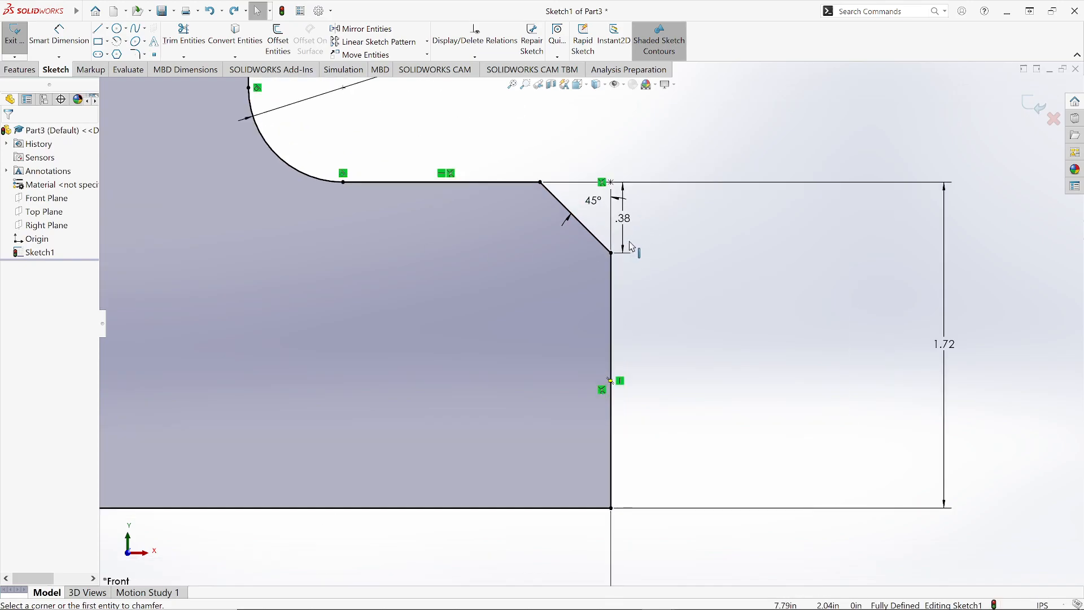
scroll(634, 246, "down", 2)
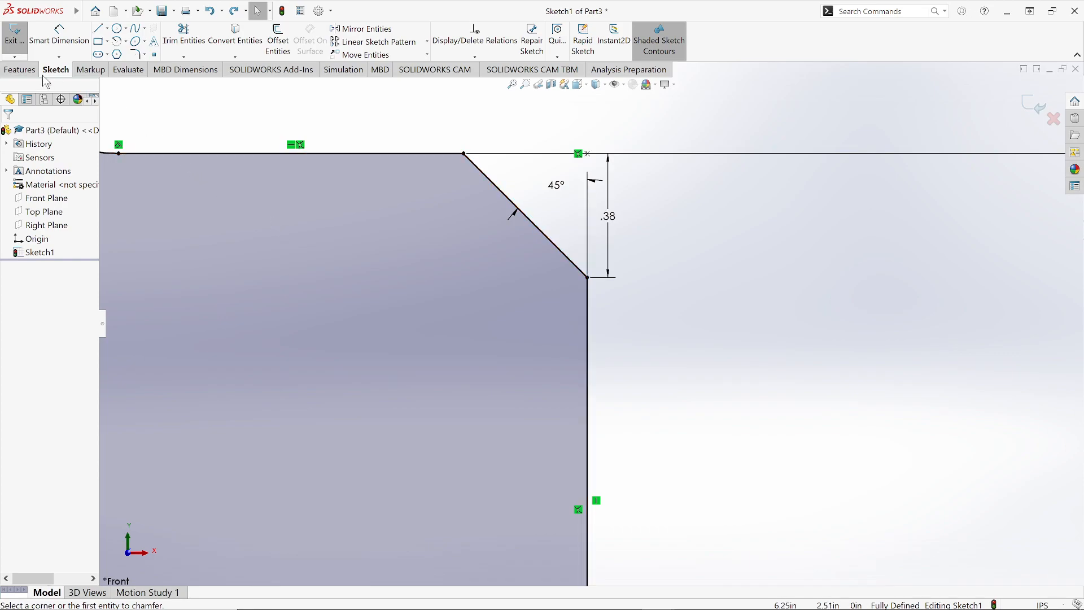
left_click(209, 11)
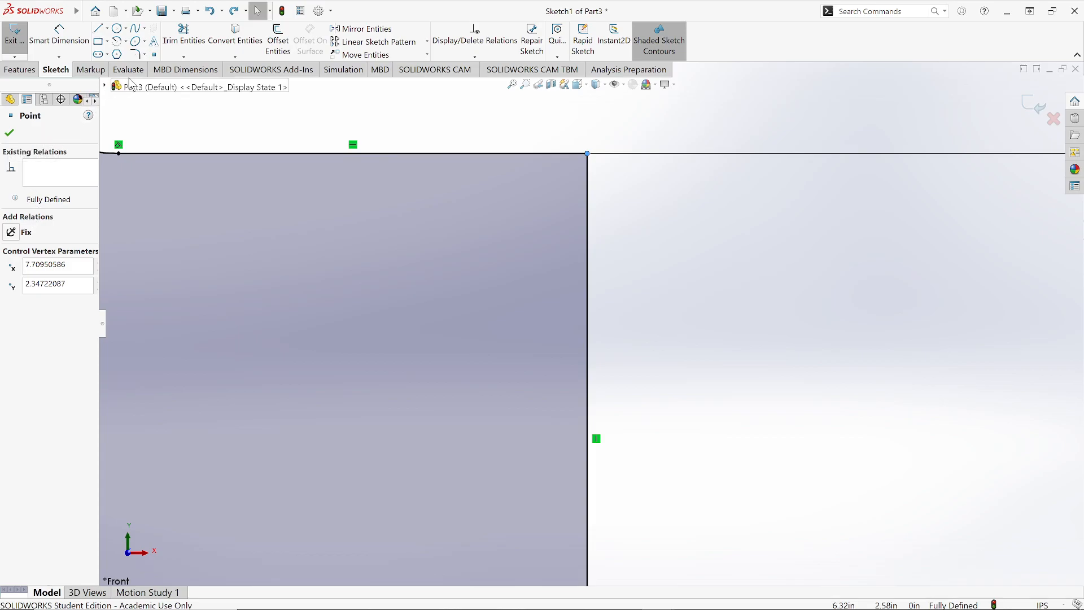
left_click(9, 132)
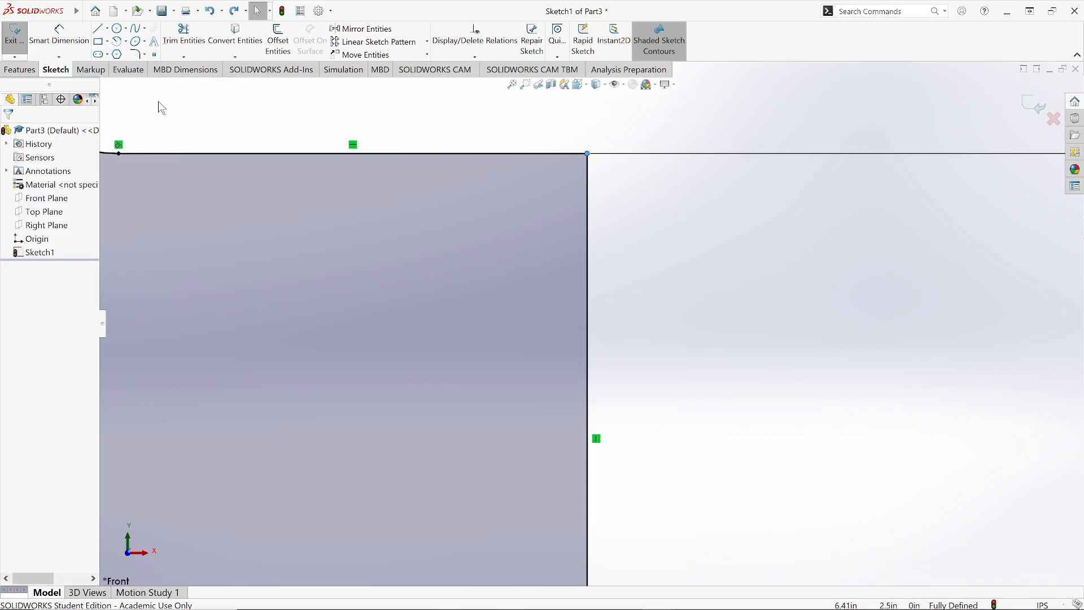
left_click(145, 55)
left_click(149, 83)
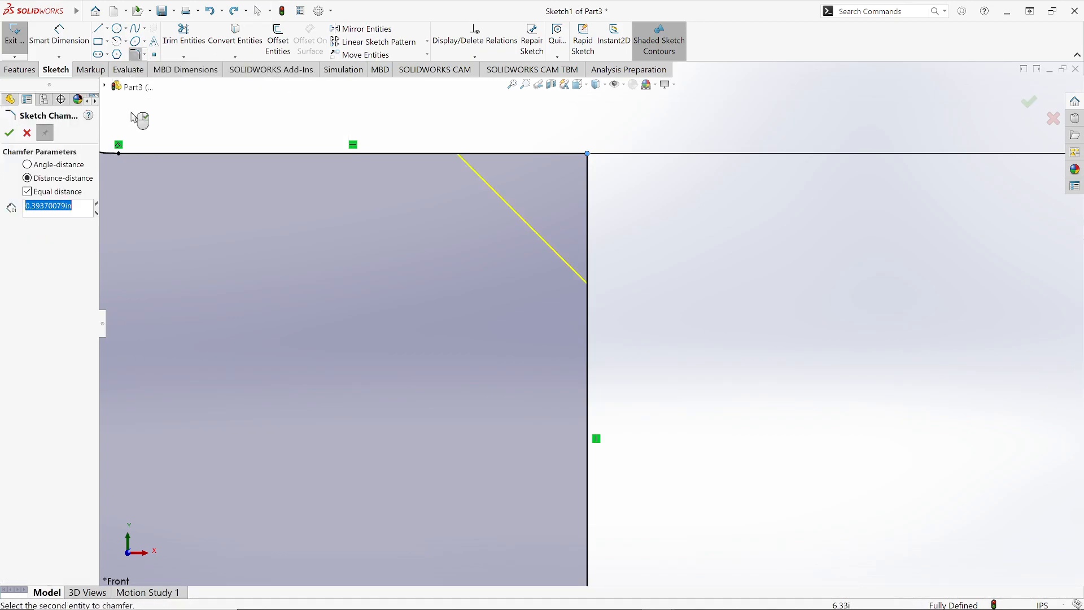
left_click(27, 164)
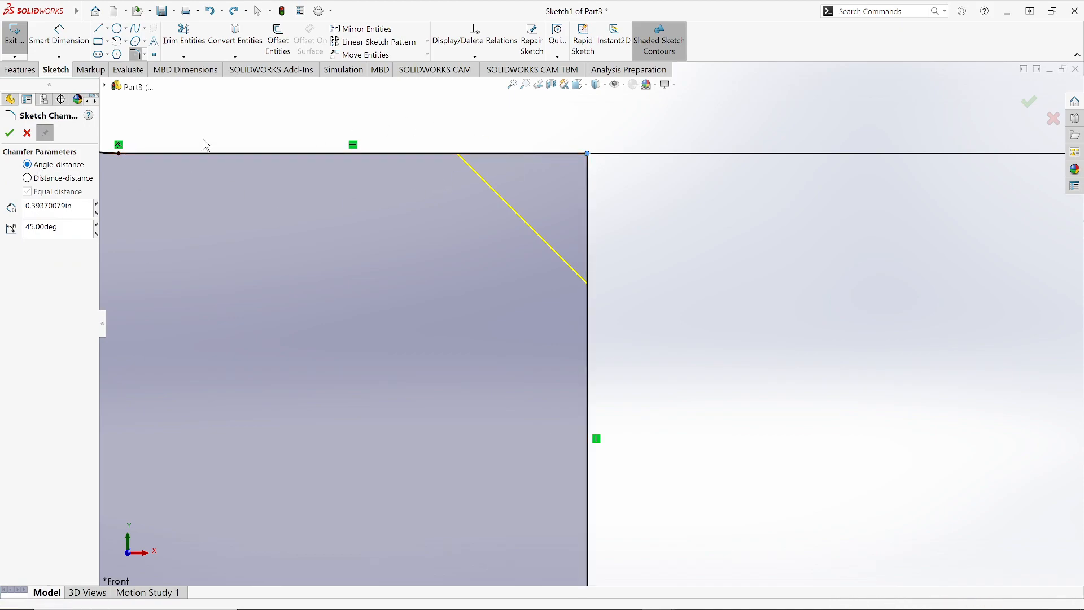
left_click(26, 133)
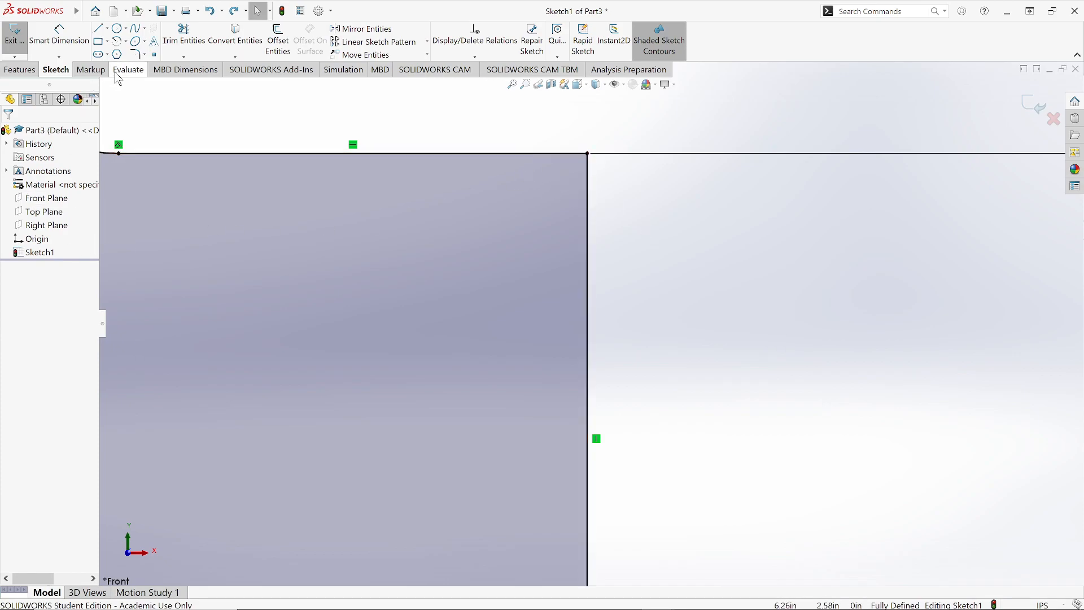
Step: Chamfer the step corner Angle-distance, 0.375 in and 45°, picking the horizontal edge first, then the vertical edge
left_click(142, 54)
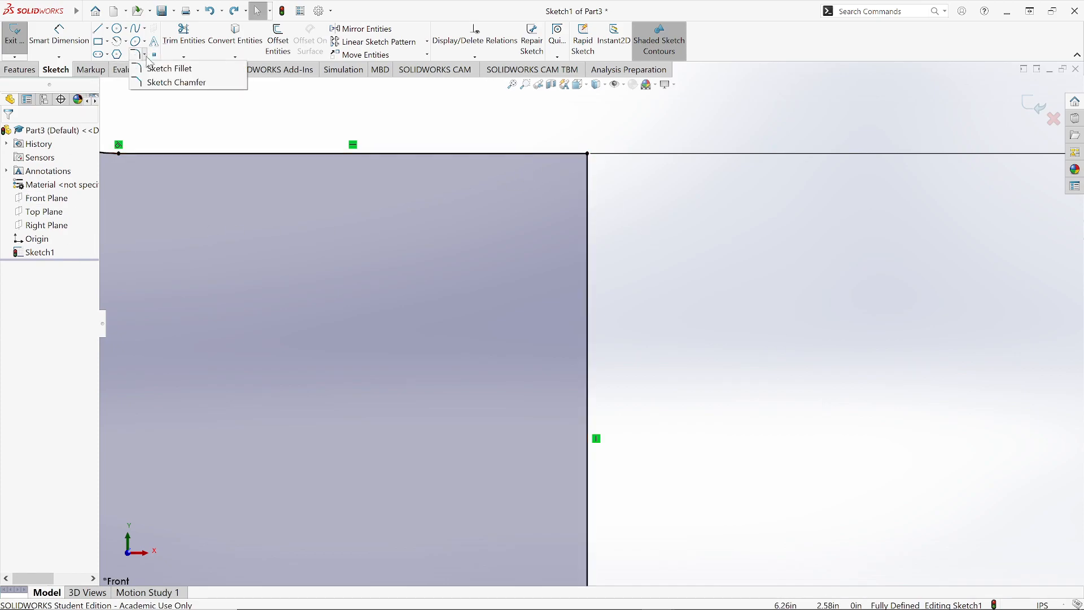
left_click(148, 81)
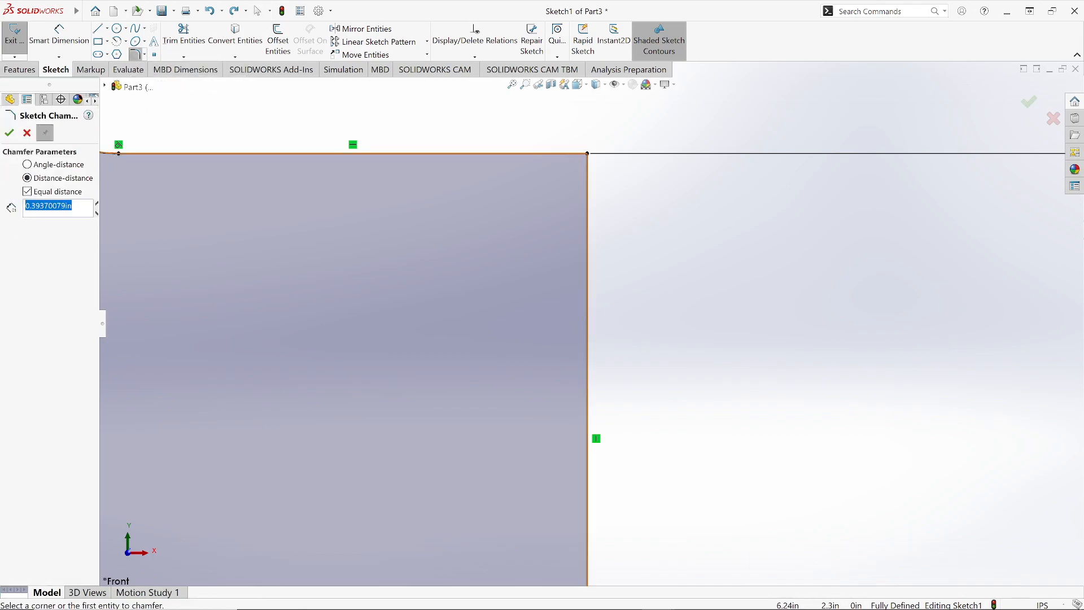
left_click(43, 165)
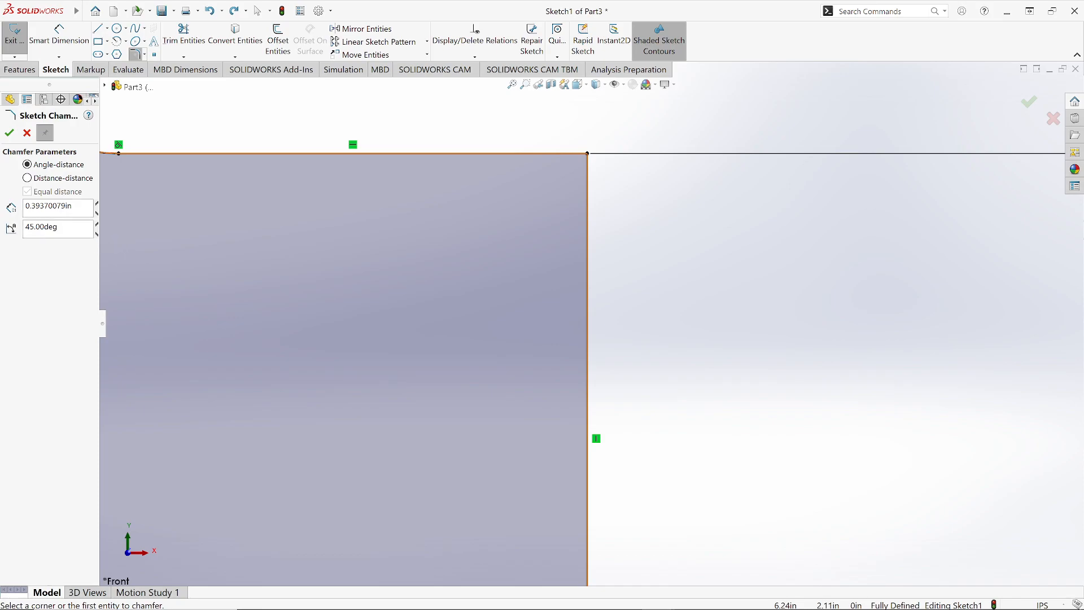
double_click(58, 207)
type("3/8")
key("Tab")
left_click(520, 155)
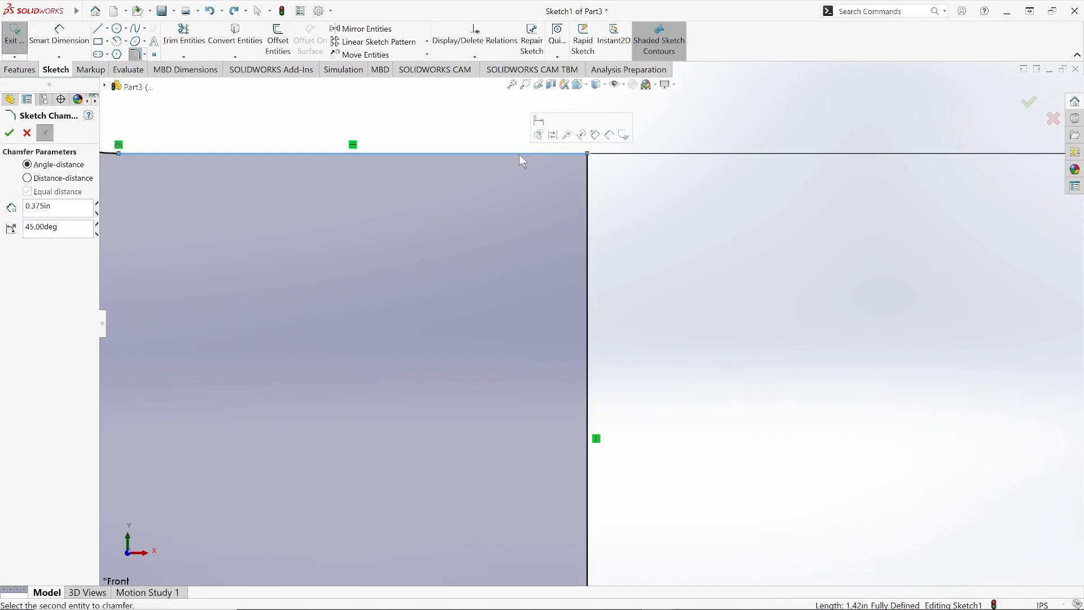
left_click(588, 204)
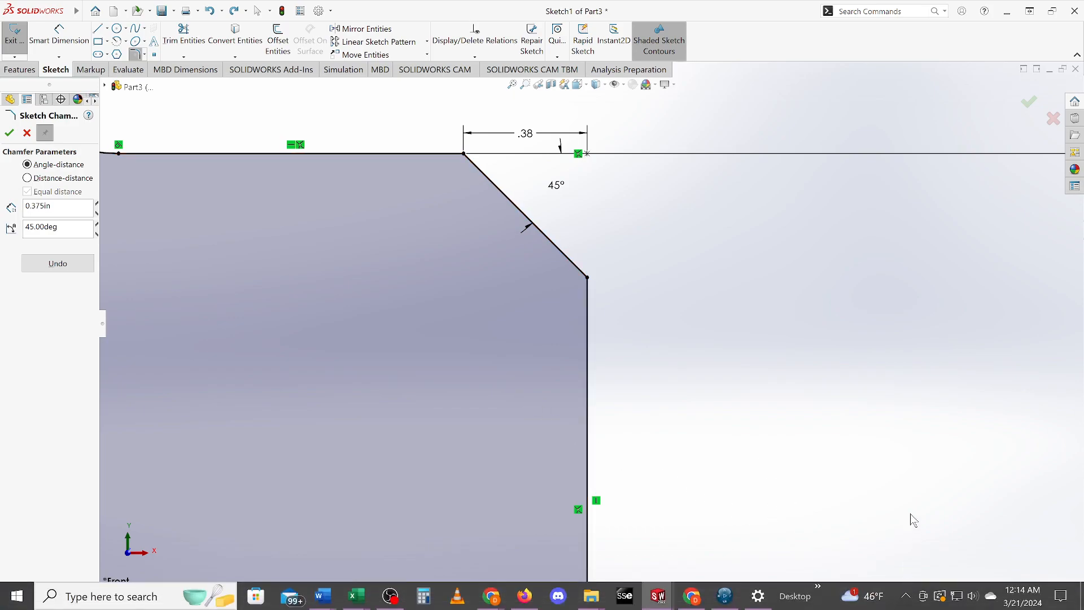
Step: Zoom to fit and examine the whole sketch with its new chamfer
scroll(819, 494, "down", 2)
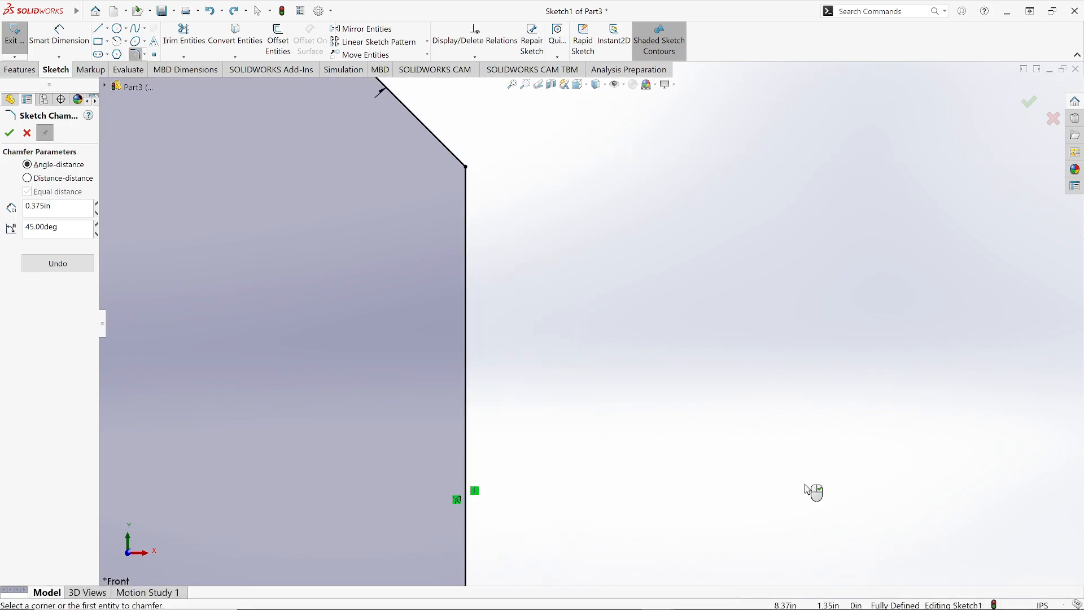
left_click(512, 85)
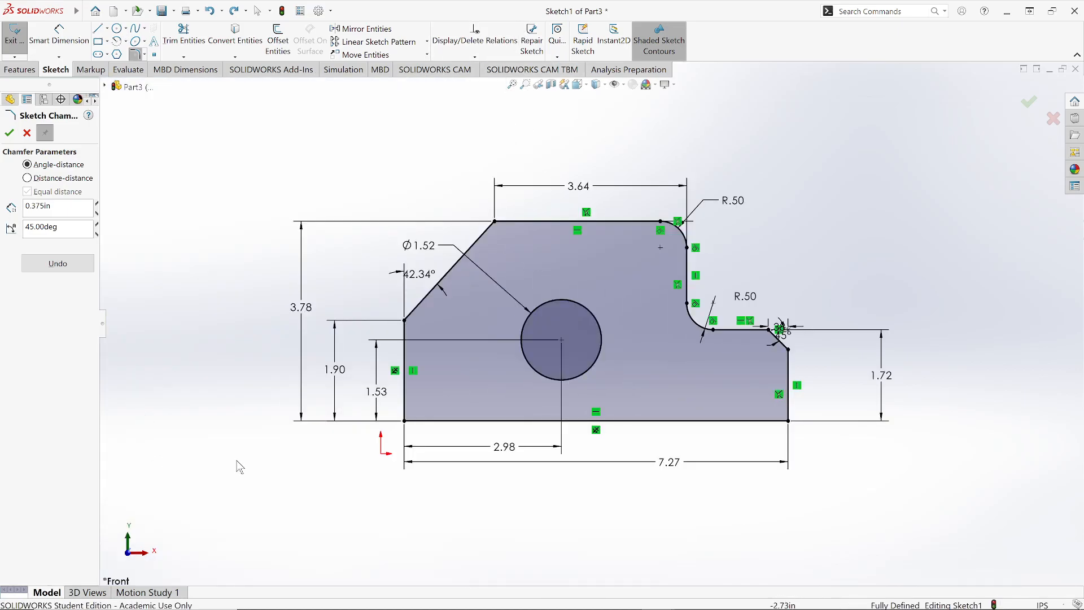
scroll(246, 468, "down", 3)
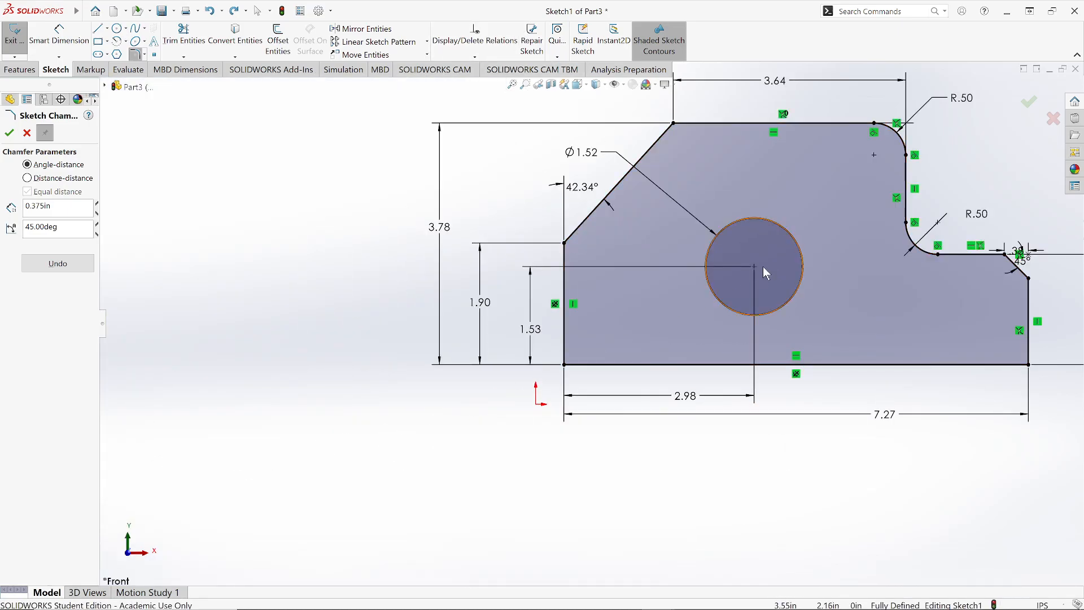
scroll(765, 271, "up", 2)
scroll(768, 272, "down", 2)
scroll(765, 273, "down", 1)
scroll(762, 274, "up", 1)
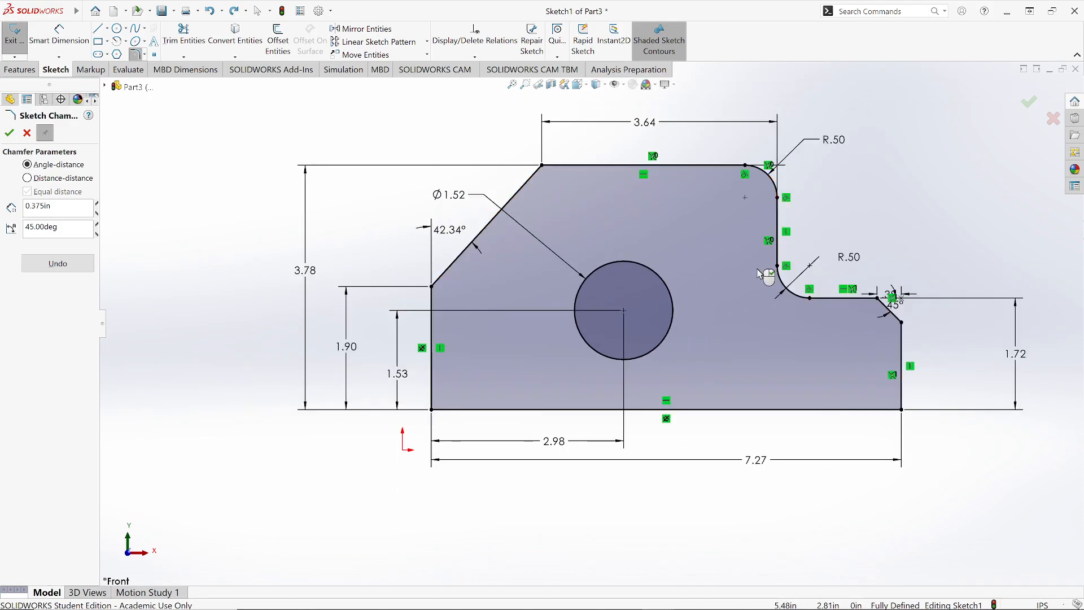